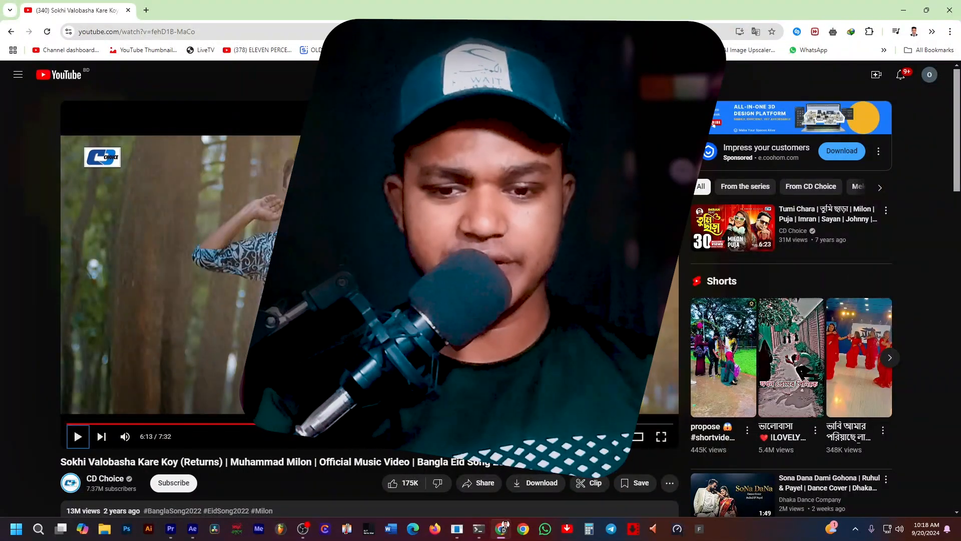
- Play part of the rain scene in the reference music video, and switch to the RAIN EFFECTS project in Premiere Pro
key("space")
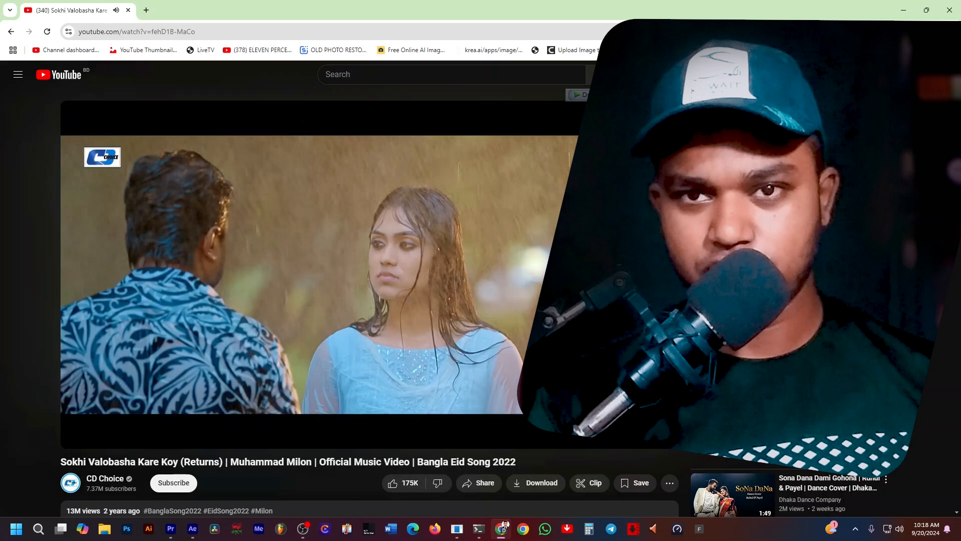
left_click(533, 293)
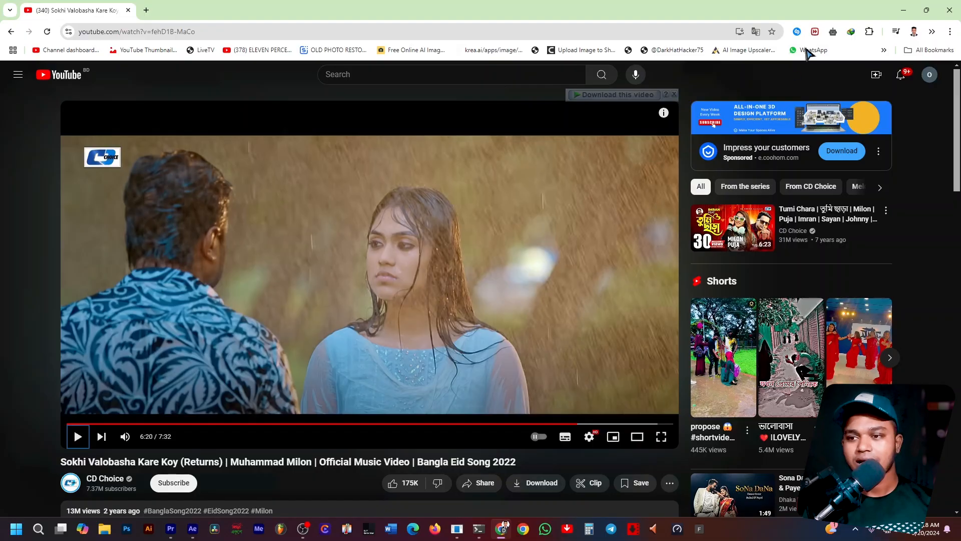
left_click(904, 9)
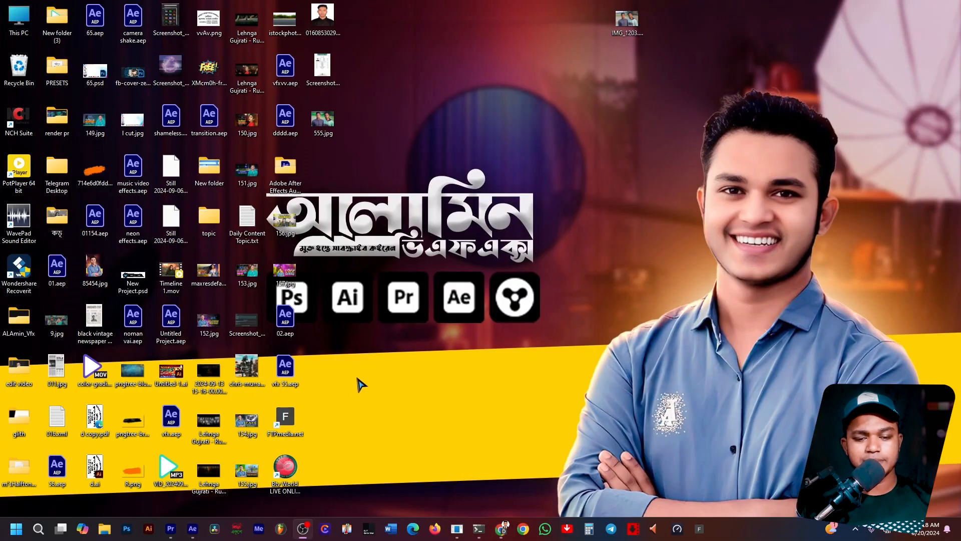
left_click(171, 529)
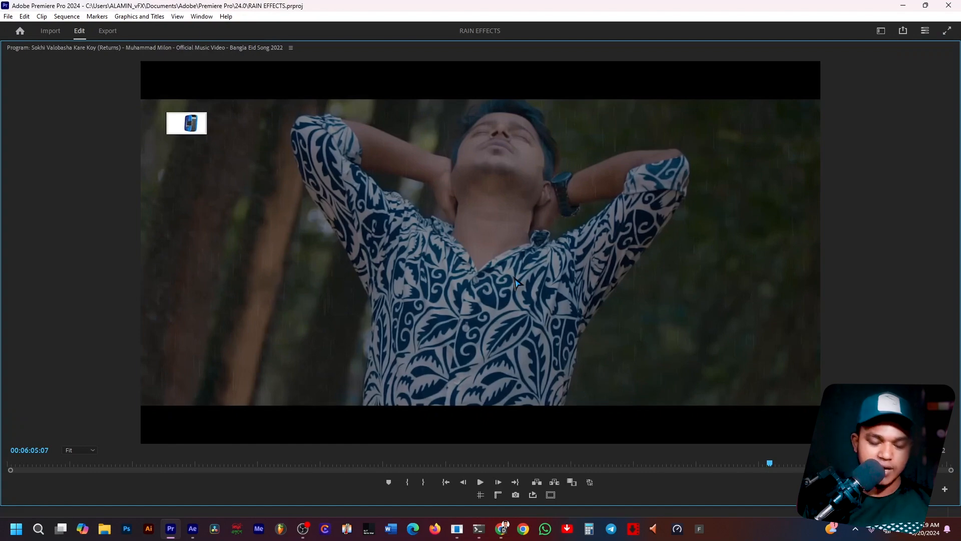
- Examine the rain in the forest shot around 00:06:06 frame by frame, moving forward and back
key("Right")
key("Right")
key("Right")
key("Right")
key("Right")
key("Right")
key("Right")
key("Right")
key("Right")
key("Right")
key("Right")
key("Right")
key("Right")
key("Right")
key("Right")
key("Right")
key("Right")
key("Right")
key("Right")
key("Right")
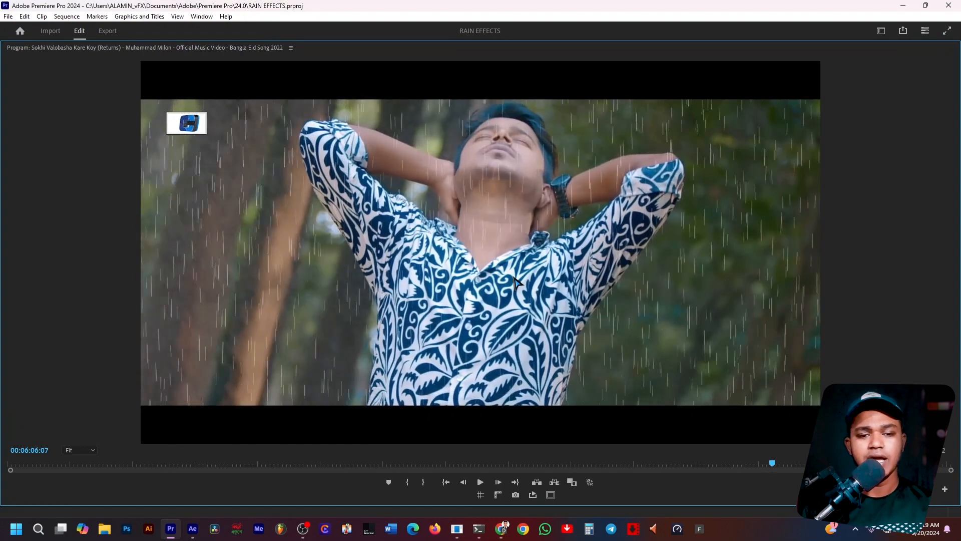
key("Left")
key("Left")
key("Left")
key("Left")
key("Left")
key("Left")
key("Left")
key("Left")
key("Left")
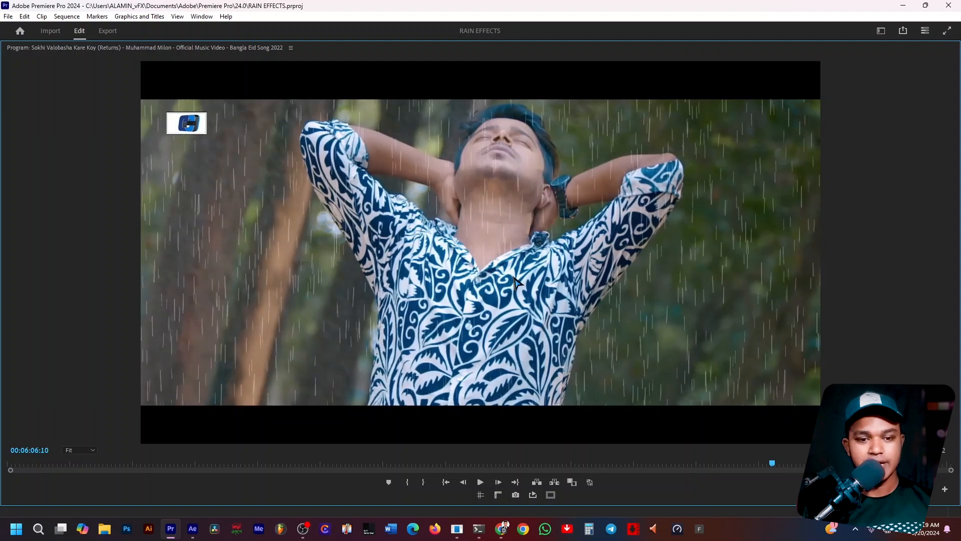
key("Left")
key("Left")
key("Left")
key("Left")
key("Left")
key("Left")
key("Left")
key("Left")
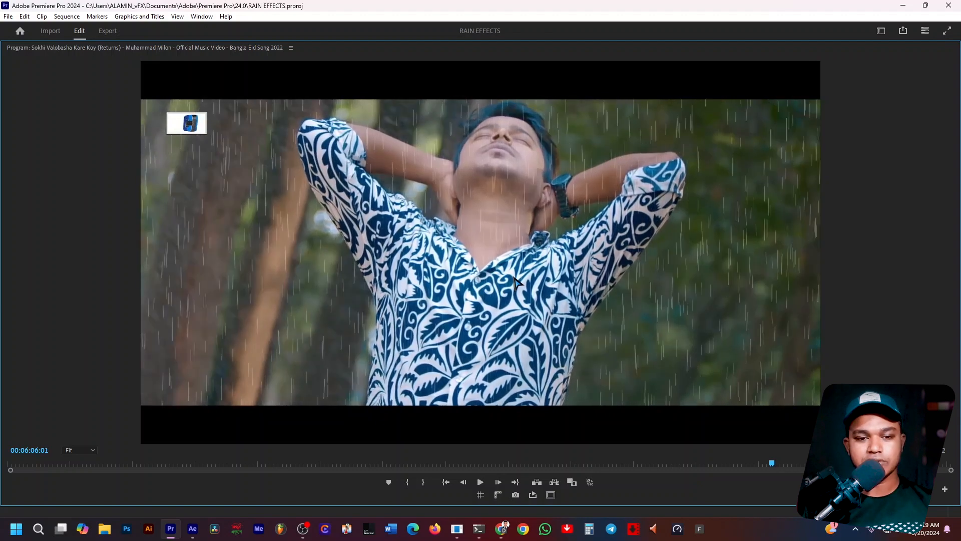
key("Left")
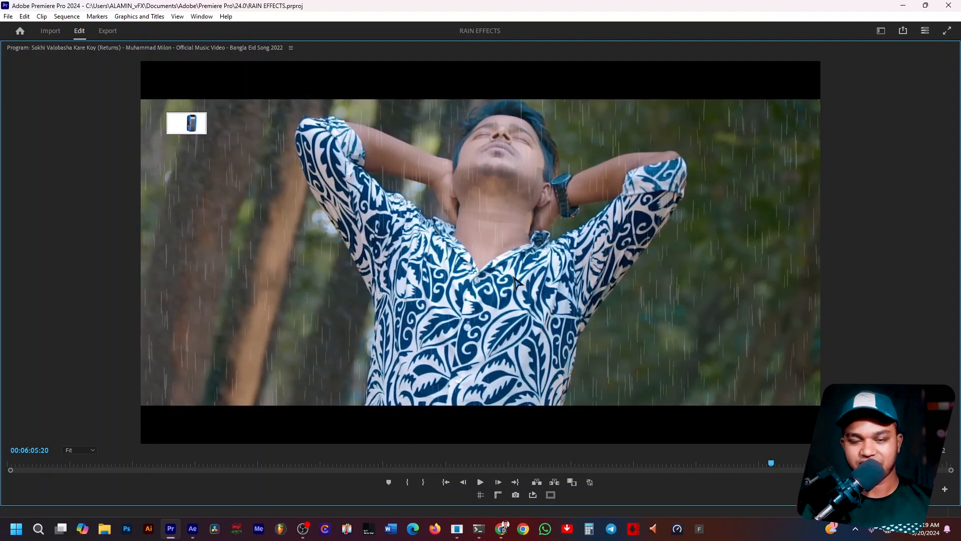
- Play the rain sequence on from 00:06:05:20, reviewing the frames before 00:06:07:10 again one by one
key("space")
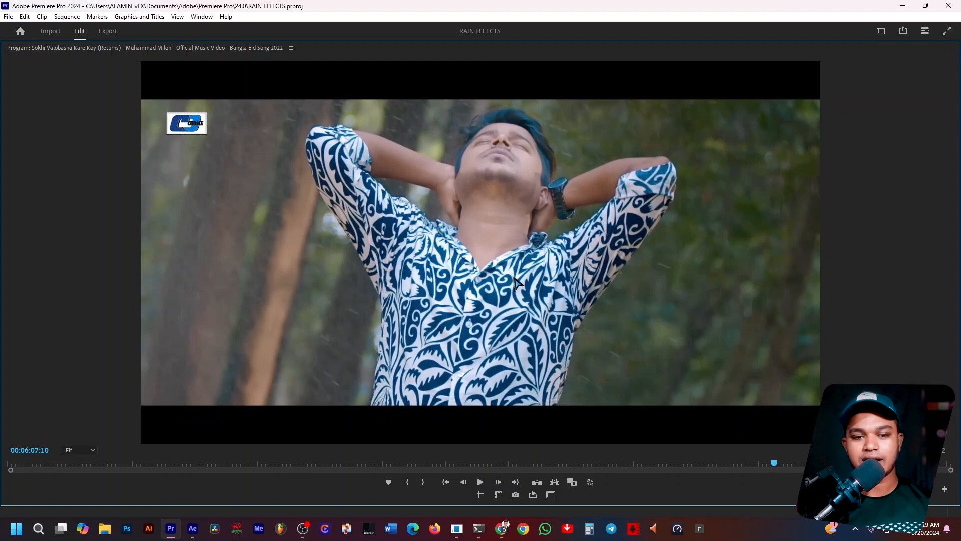
key("Left")
key("Left")
key("Left")
key("Left")
key("Left")
key("Left")
key("Left")
key("Left")
key("Left")
key("Left")
key("Left")
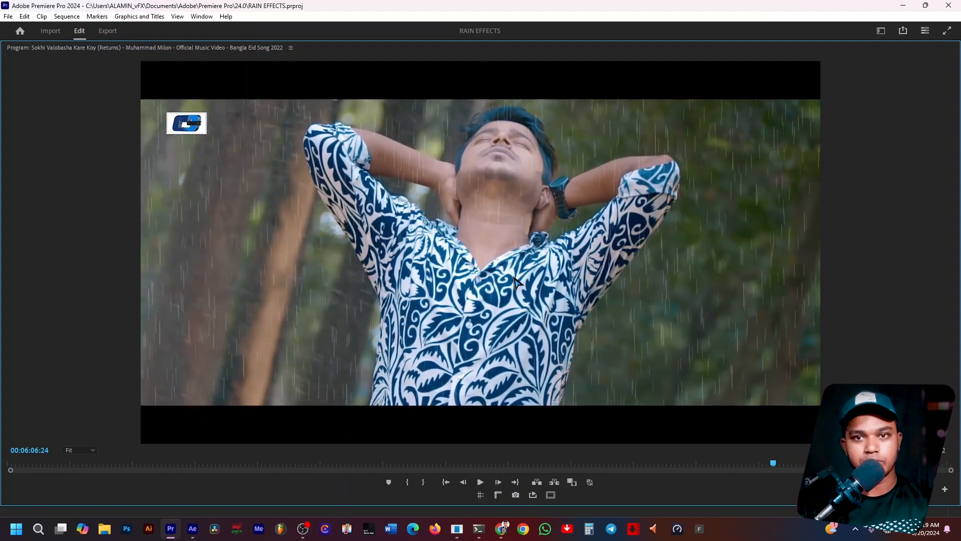
key("space")
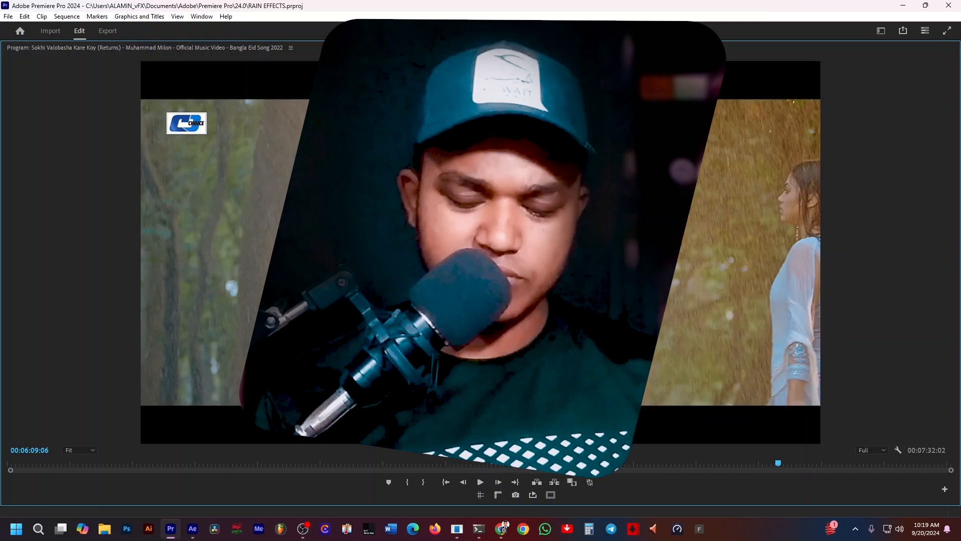
key("space")
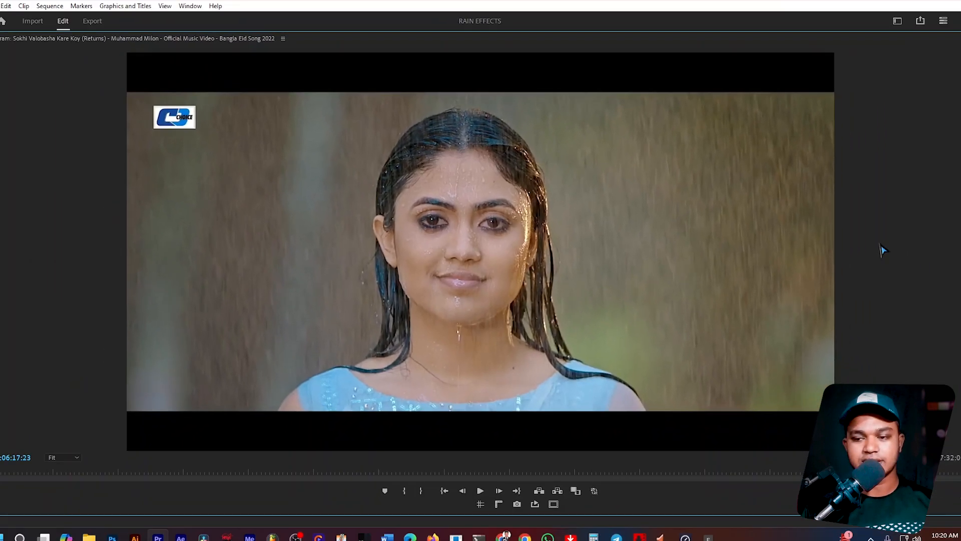
- Restore the full editing layout and select the short clip on V1, with the playhead at 00:06:03:11
key("grave")
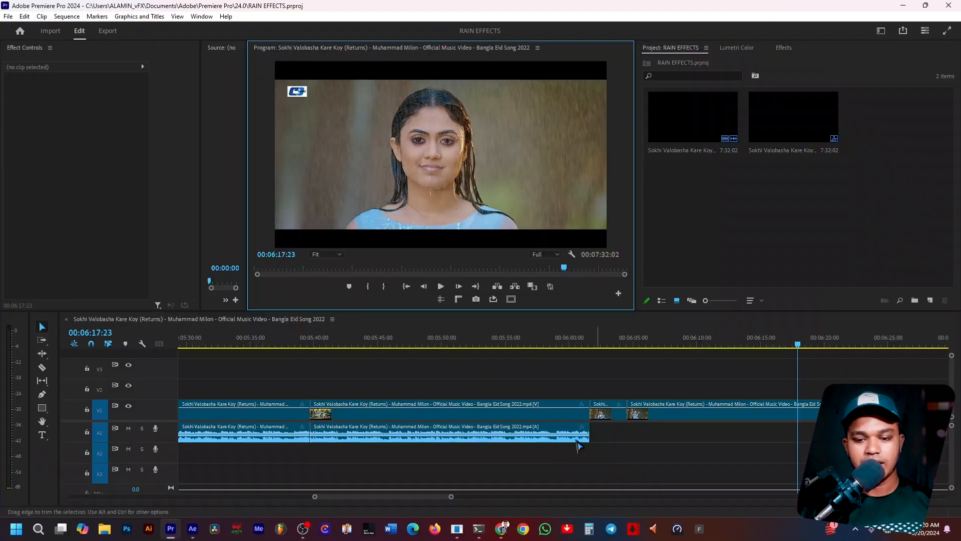
left_click(602, 342)
left_click(611, 342)
key("=")
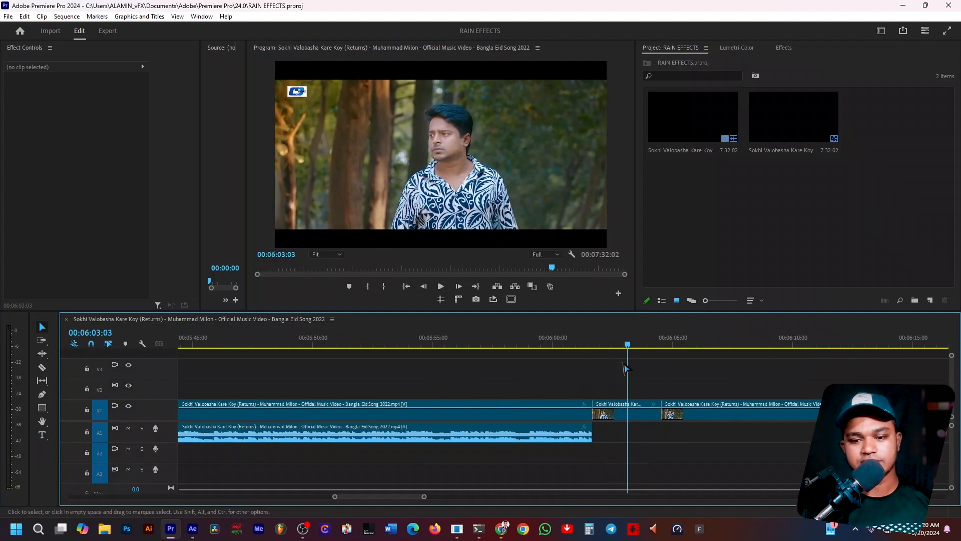
left_click(641, 408)
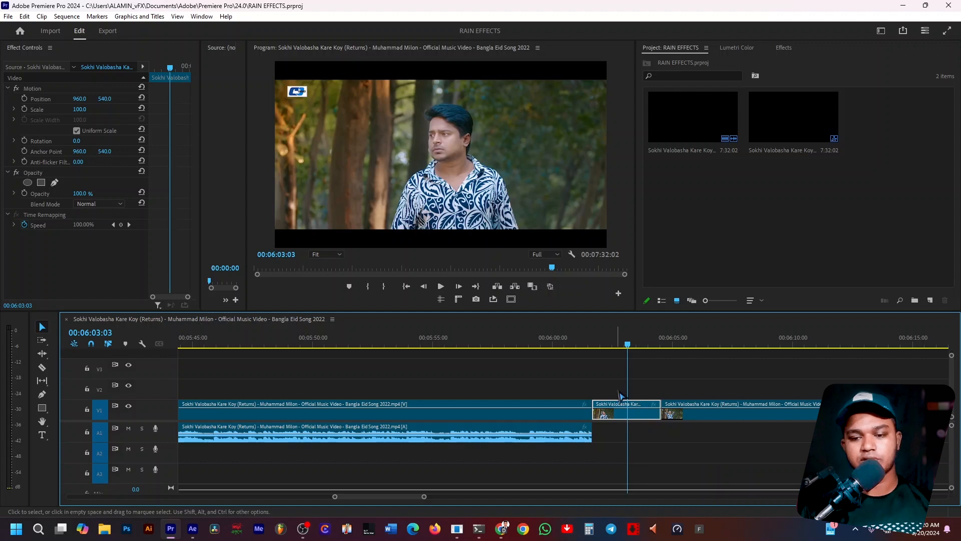
left_click_drag(623, 345, 634, 356)
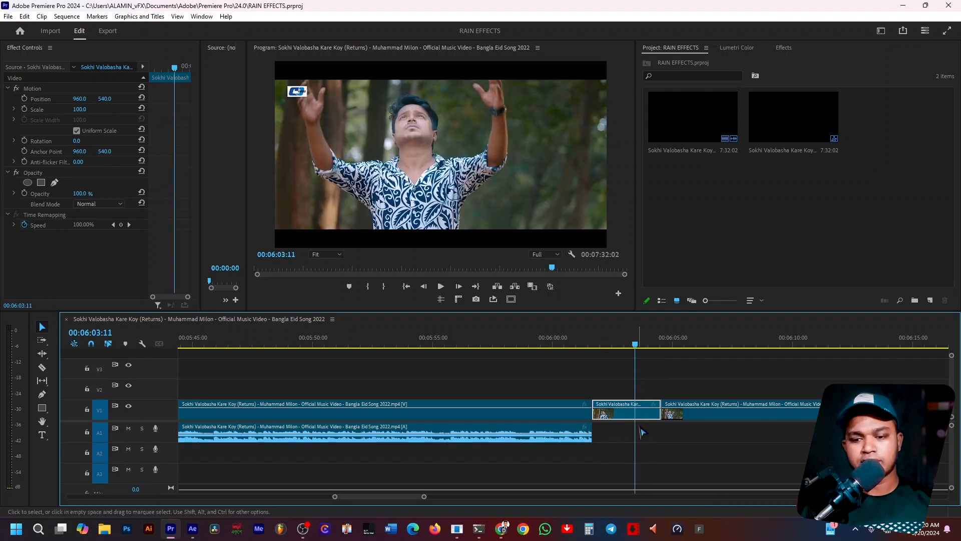
- Replace the selected clip with a linked After Effects composition, saving the new project on the Desktop as "rain"
right_click(640, 414)
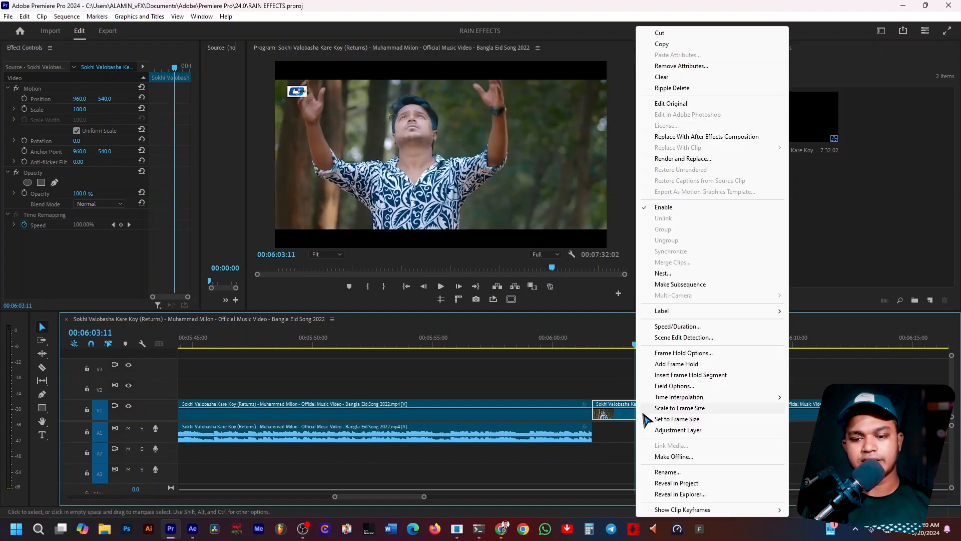
left_click(717, 137)
scroll(182, 190, "down", 5)
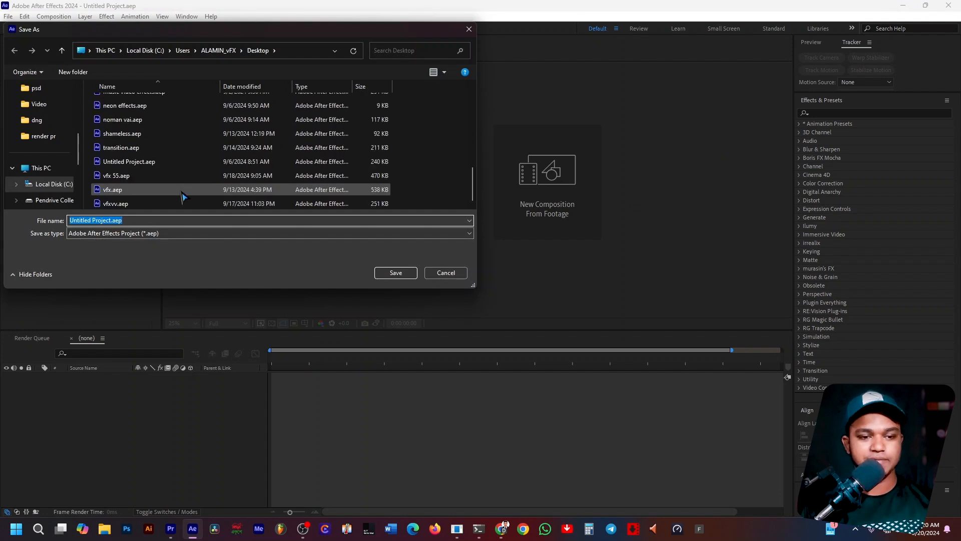
type("eau")
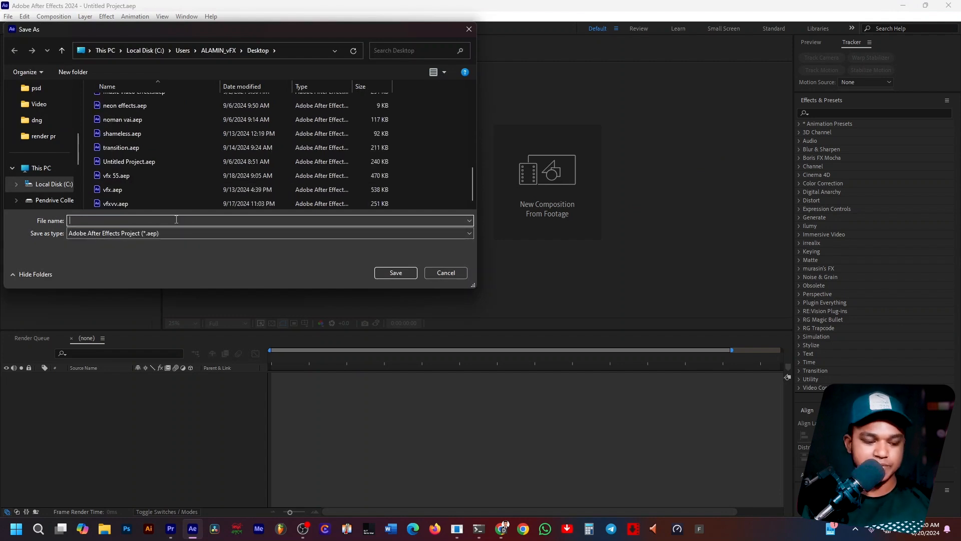
type("rain")
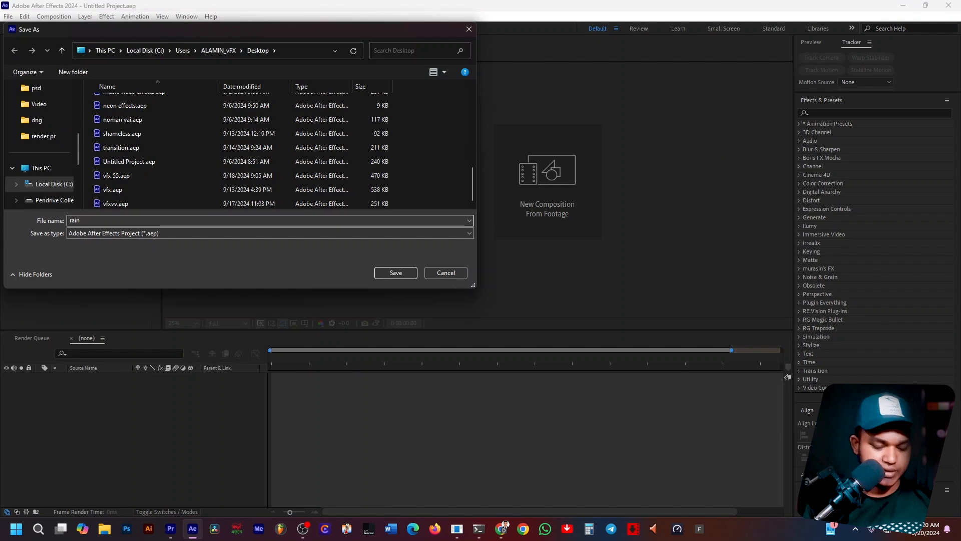
key("Return")
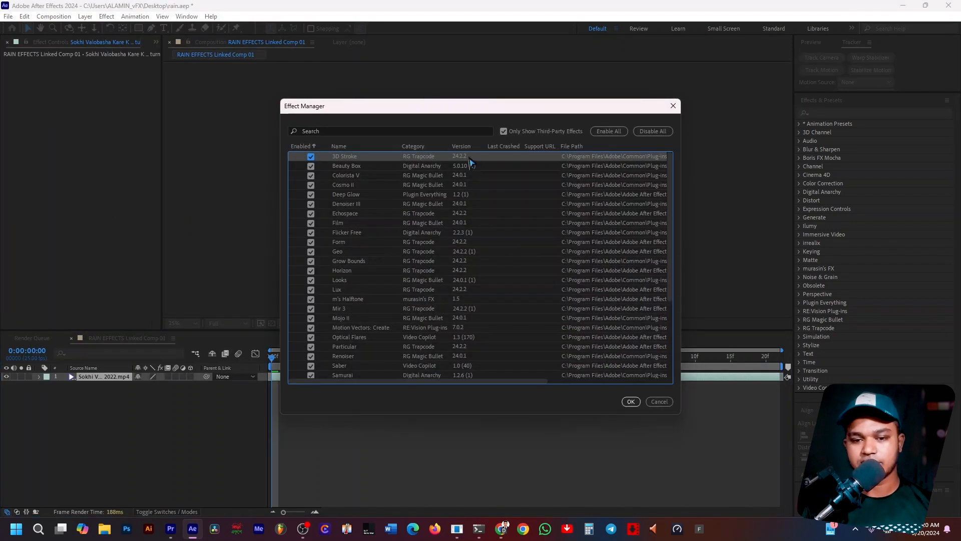
- Enable all third-party effects in the Effect Manager and preview the linked composition
left_click(608, 131)
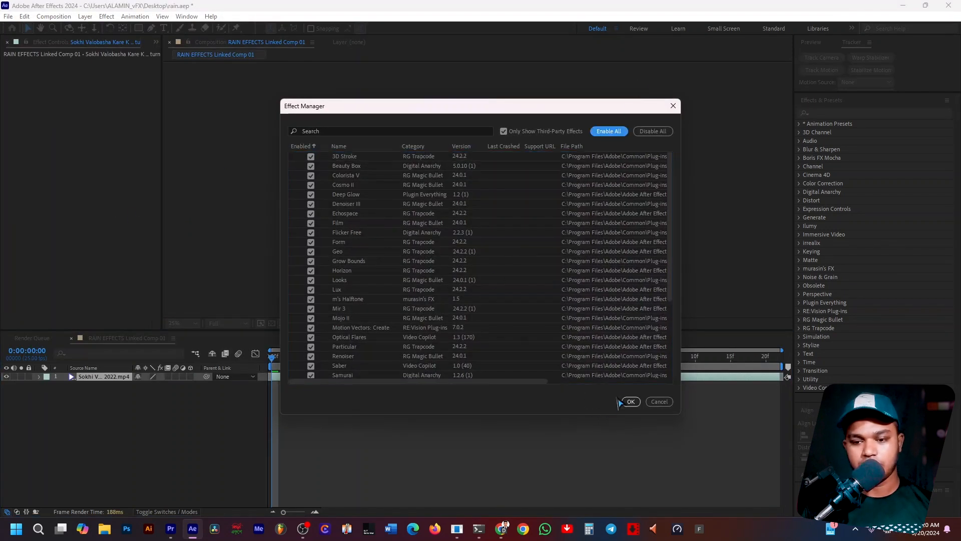
left_click(630, 401)
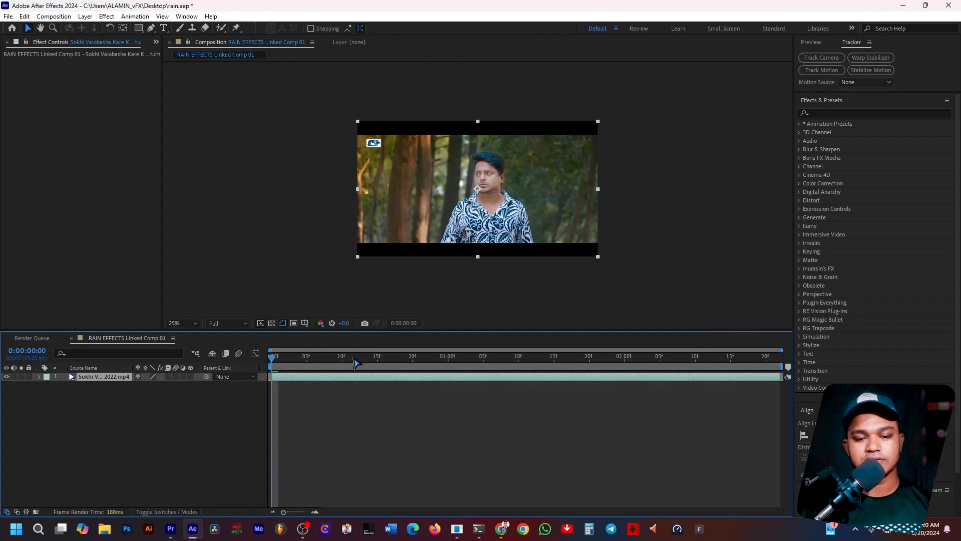
key("space")
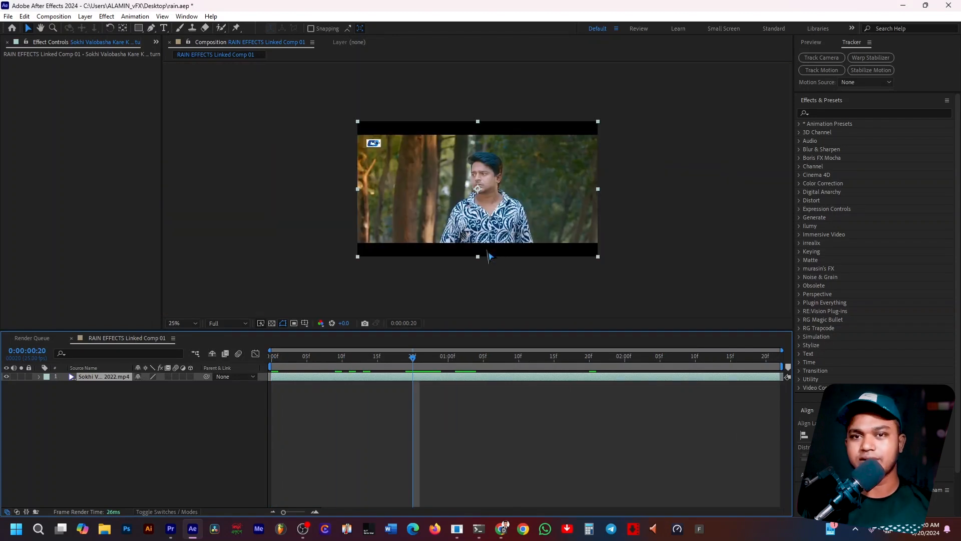
left_click(191, 404)
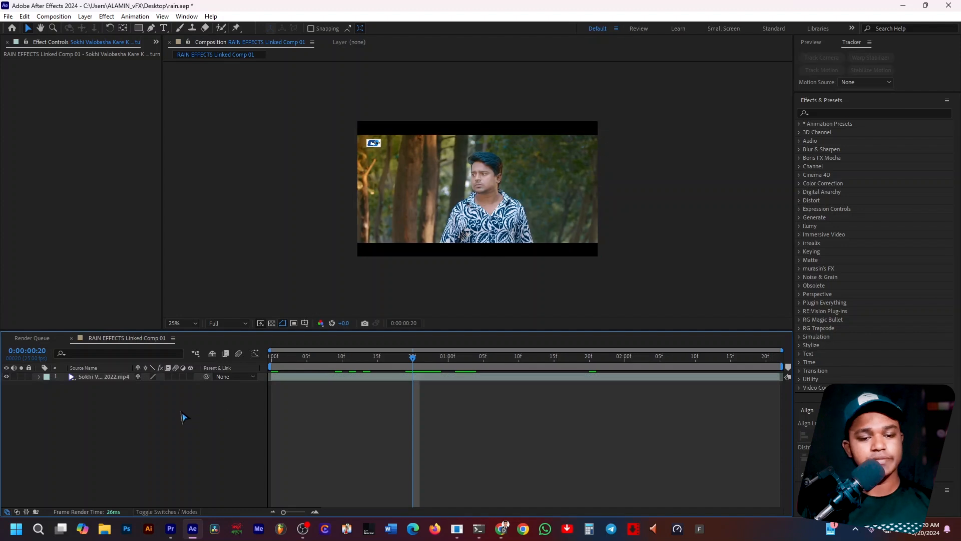
right_click(181, 409)
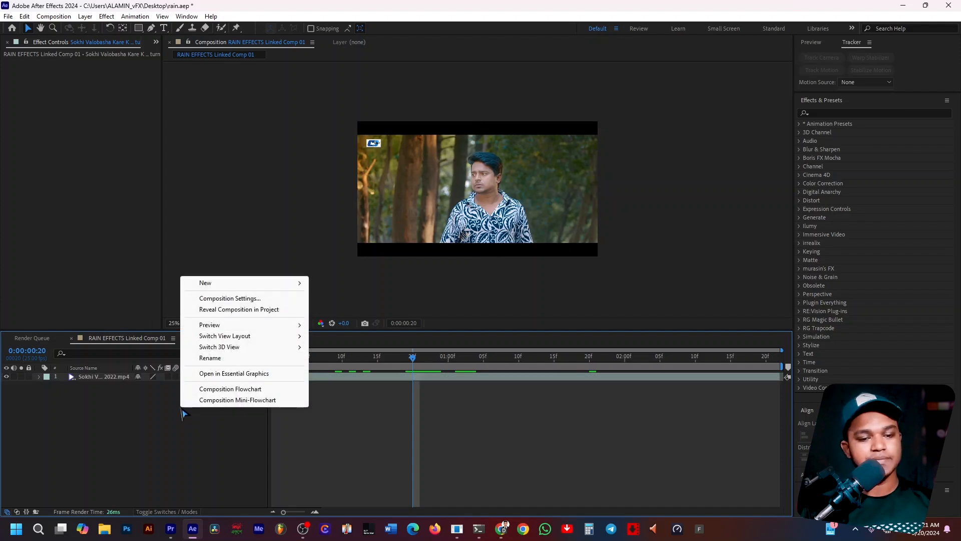
mouse_move(259, 288)
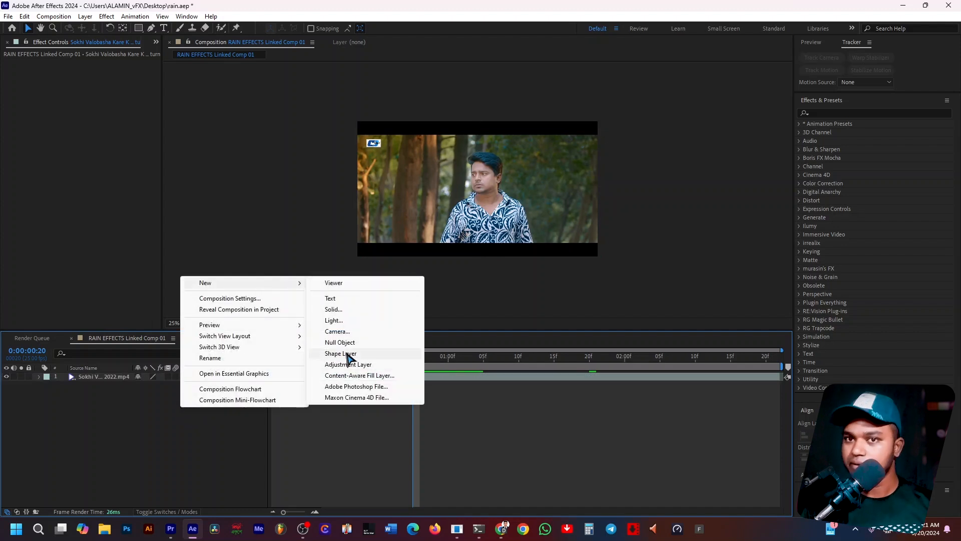
left_click(197, 437)
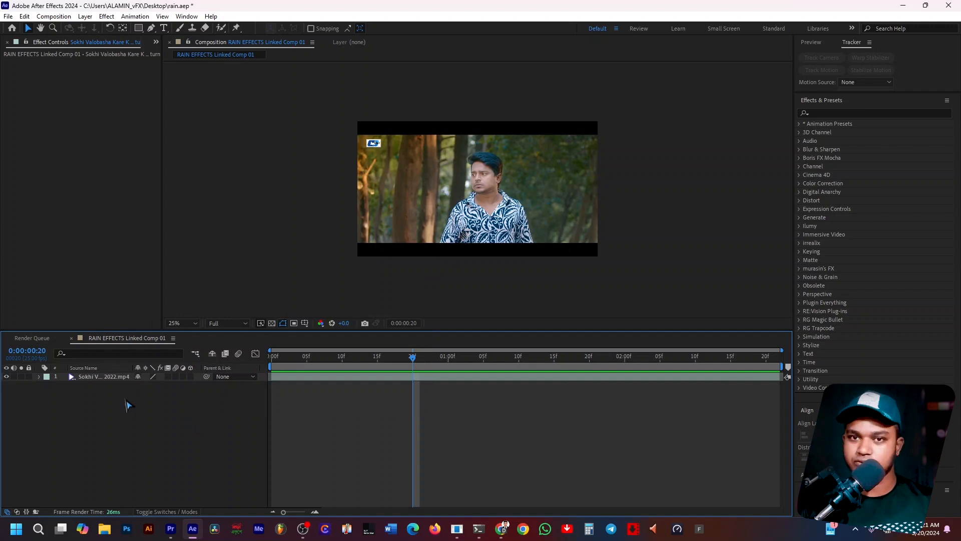
- Find the CC Rainfall effect with the search "cc rai" and apply it to the video layer
left_click(96, 380)
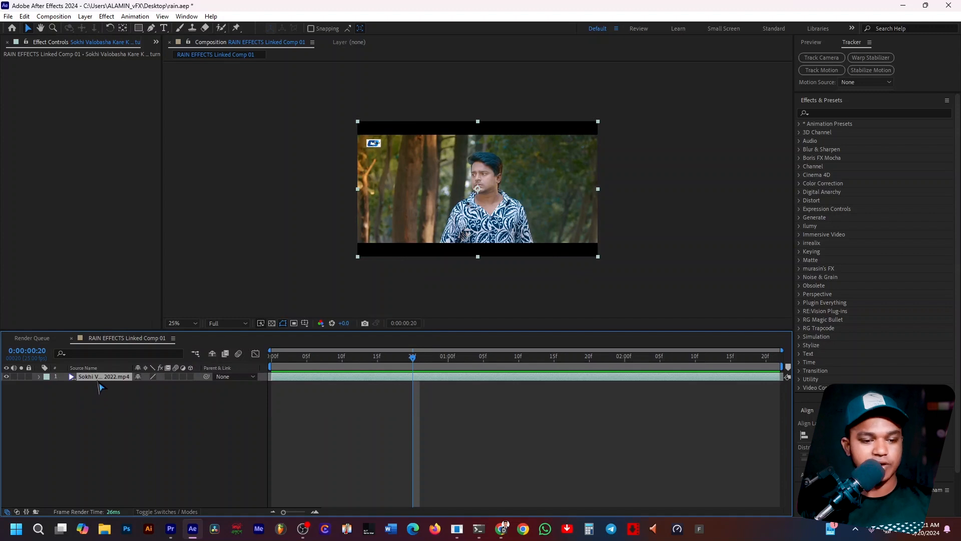
left_click(811, 112)
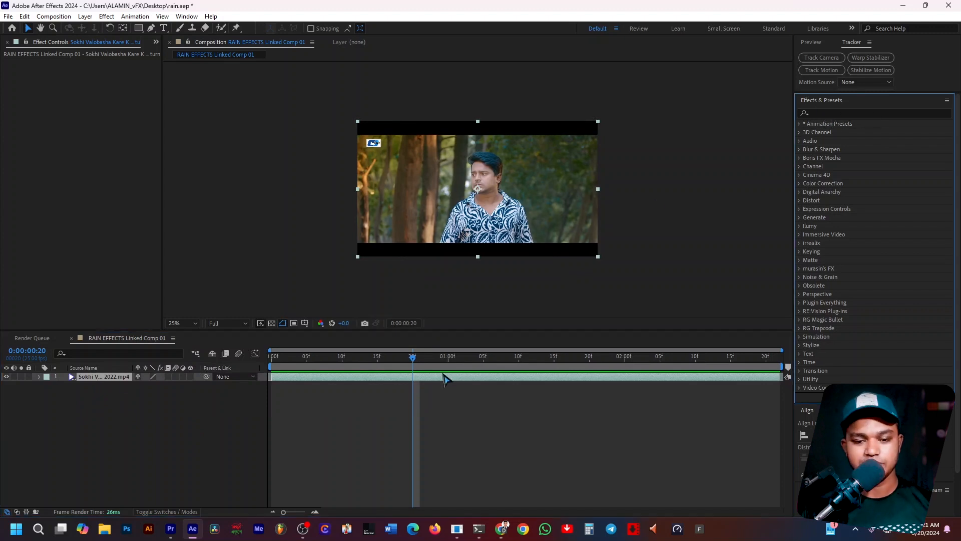
left_click(817, 113)
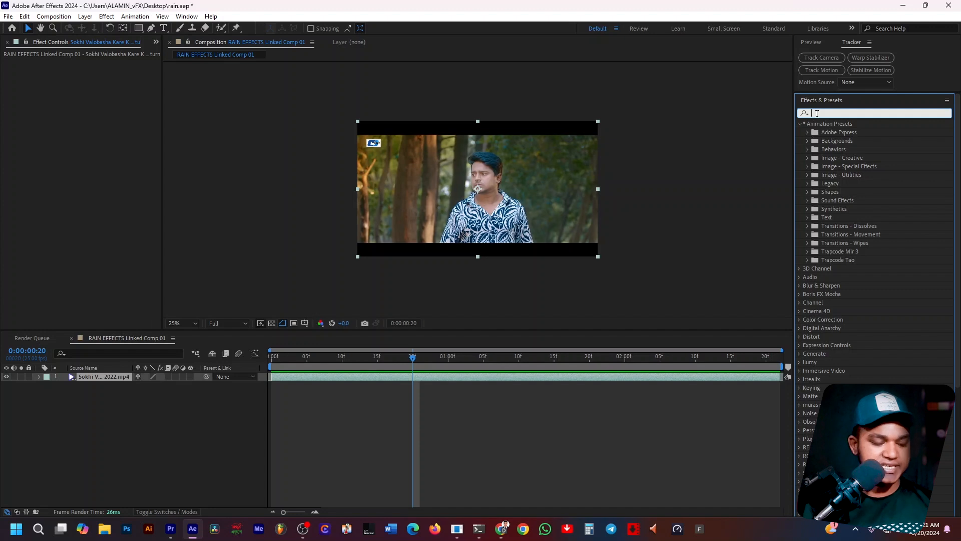
type("cc rai")
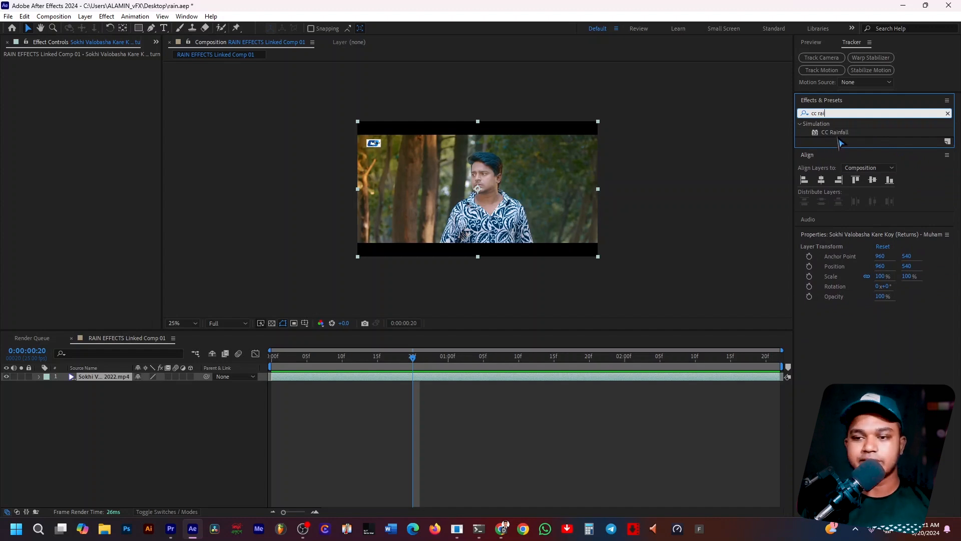
left_click_drag(835, 133, 480, 202)
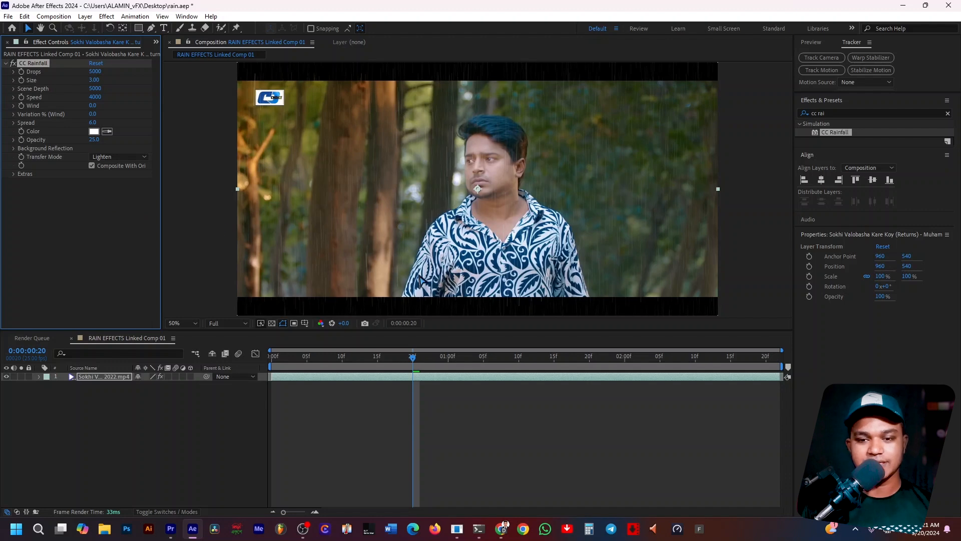
- Set the work area to start at 0:00:00:20 and preview the rainfall
key("b")
key("space")
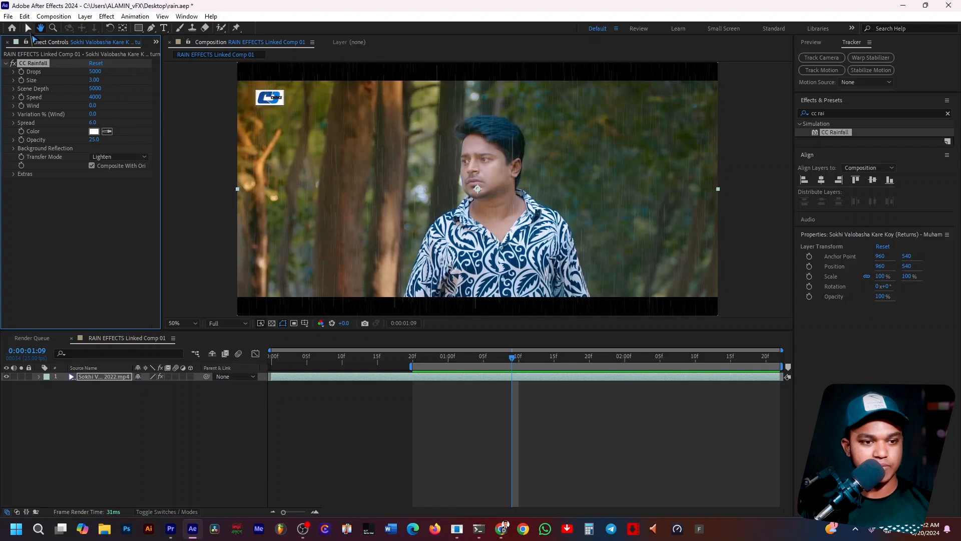
- Set the Drops value of CC Rainfall to 15900
left_click(28, 27)
left_click_drag(95, 71, 160, 82)
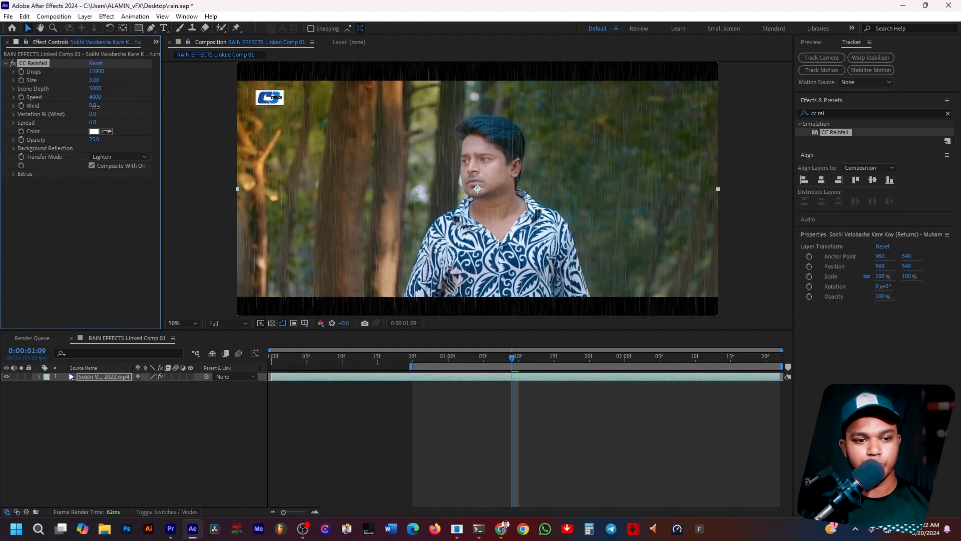
- Set CC Rainfall's Size to 6.81, Wind to 870 and Speed to 3570, and preview the rain
left_click_drag(95, 107, 164, 112)
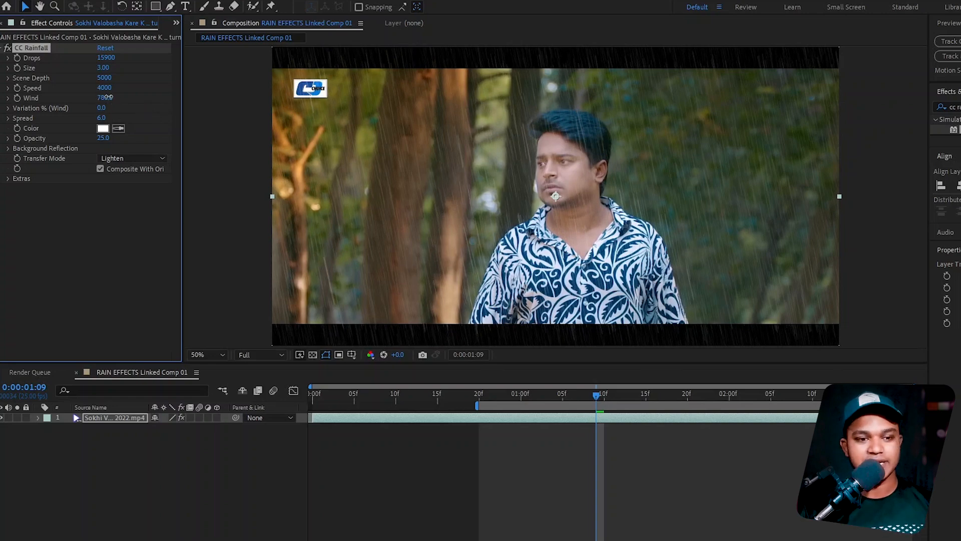
left_click_drag(108, 97, 114, 101)
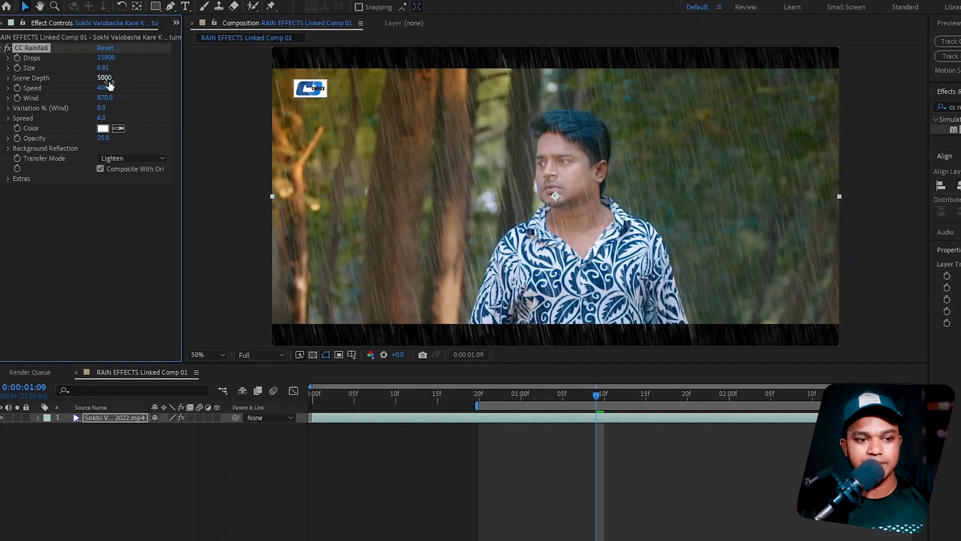
left_click_drag(104, 88, 86, 88)
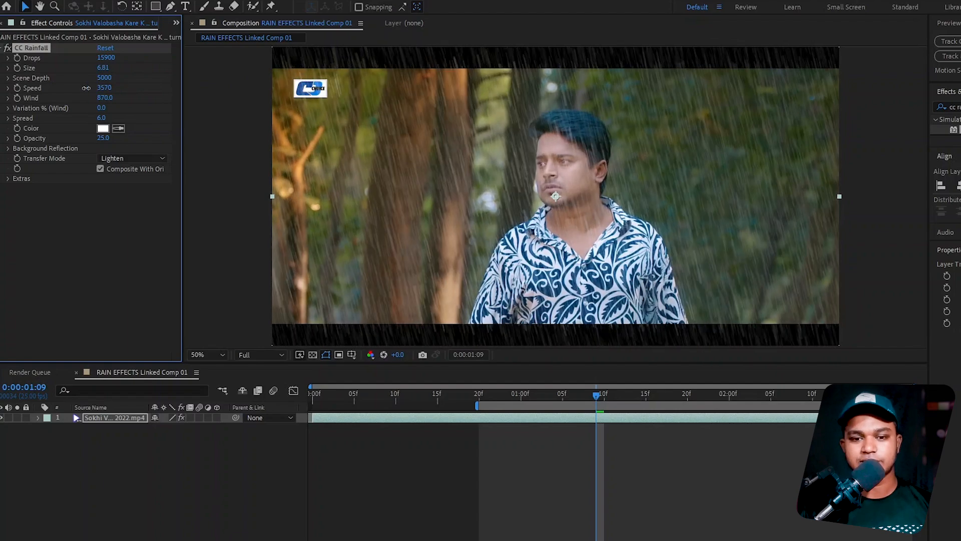
key("space")
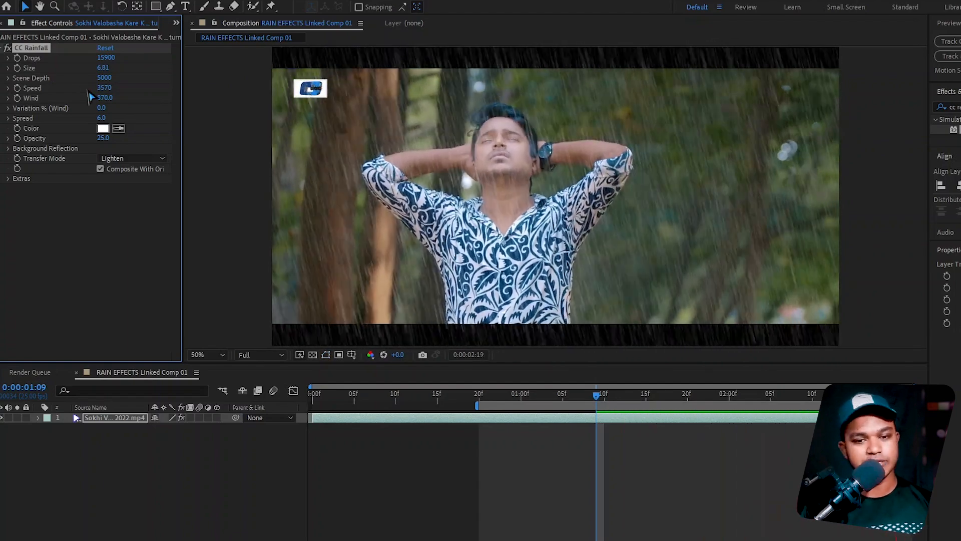
key("space")
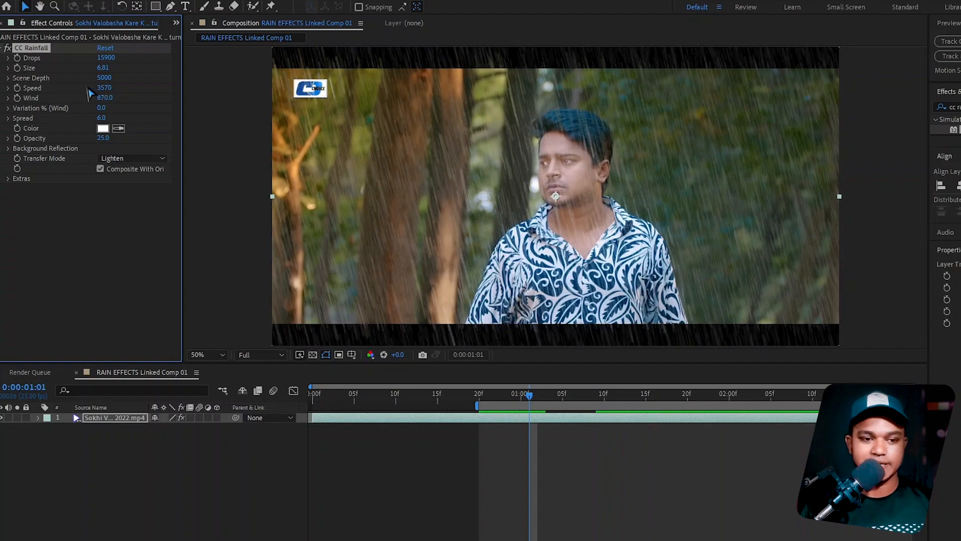
- Set CC Rainfall's Opacity to 39 and preview the rain
mouse_move(103, 139)
left_mouse_down()
mouse_move(141, 140)
mouse_move(117, 141)
left_mouse_up()
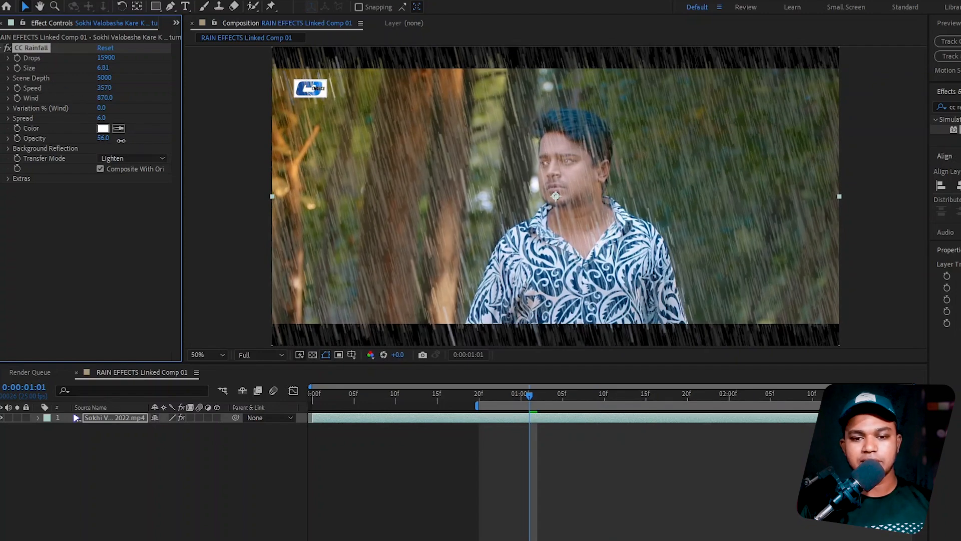
key("space")
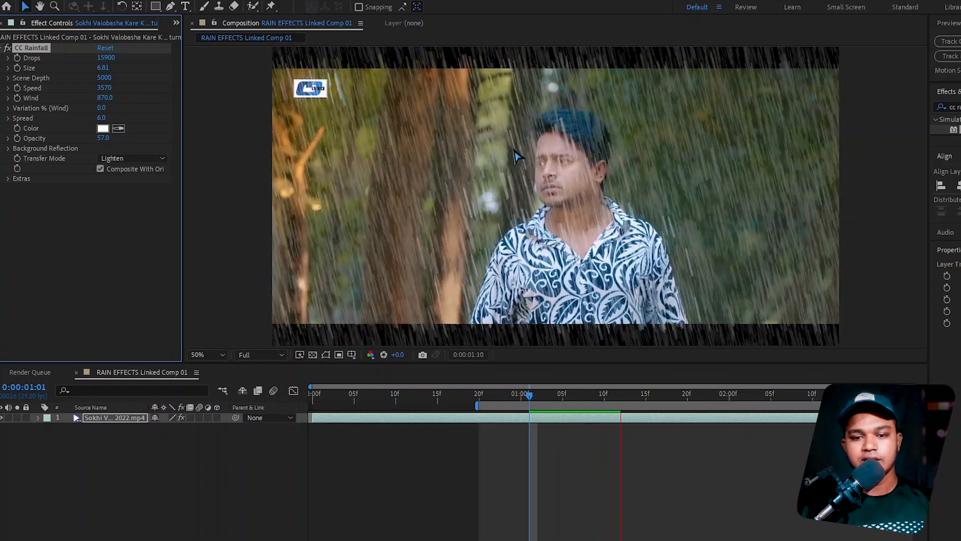
left_click(104, 139)
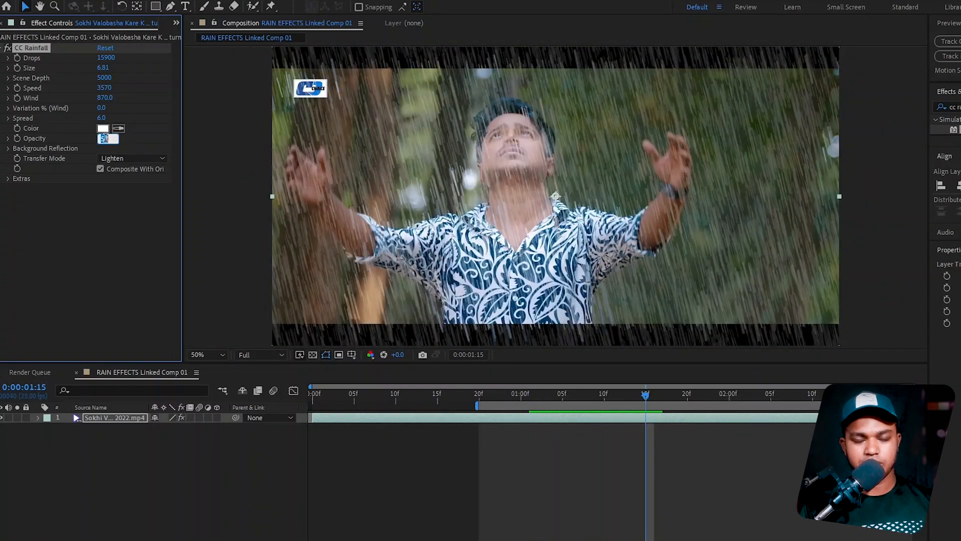
type("37")
key("Return")
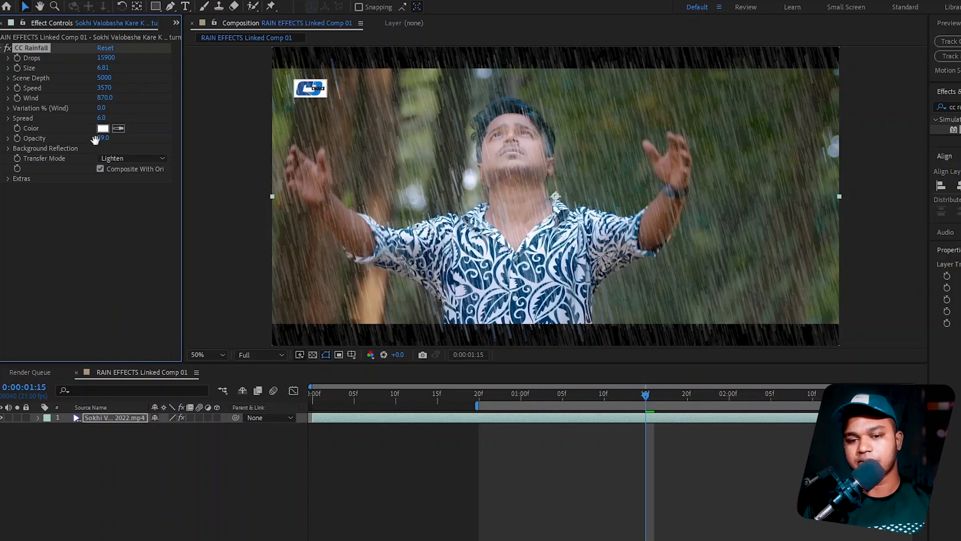
key("space")
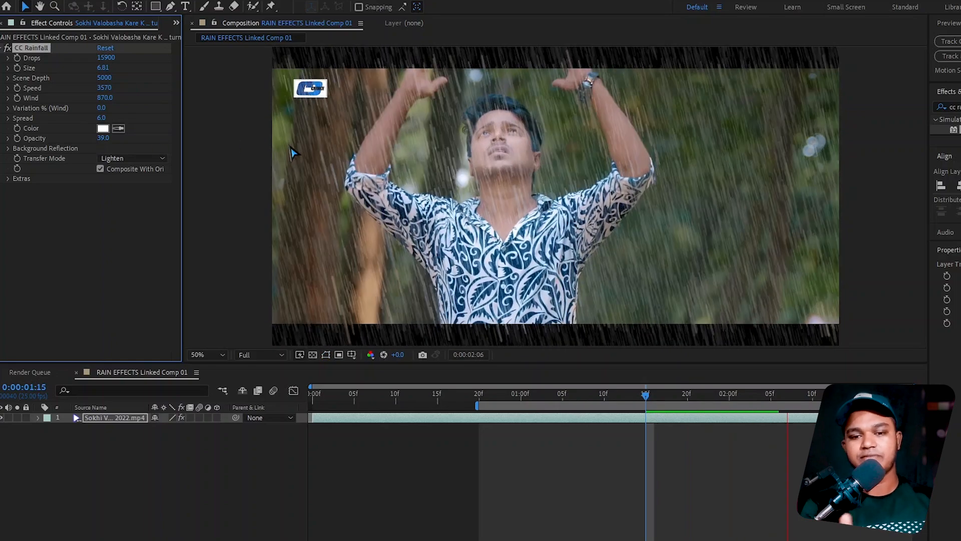
key("space")
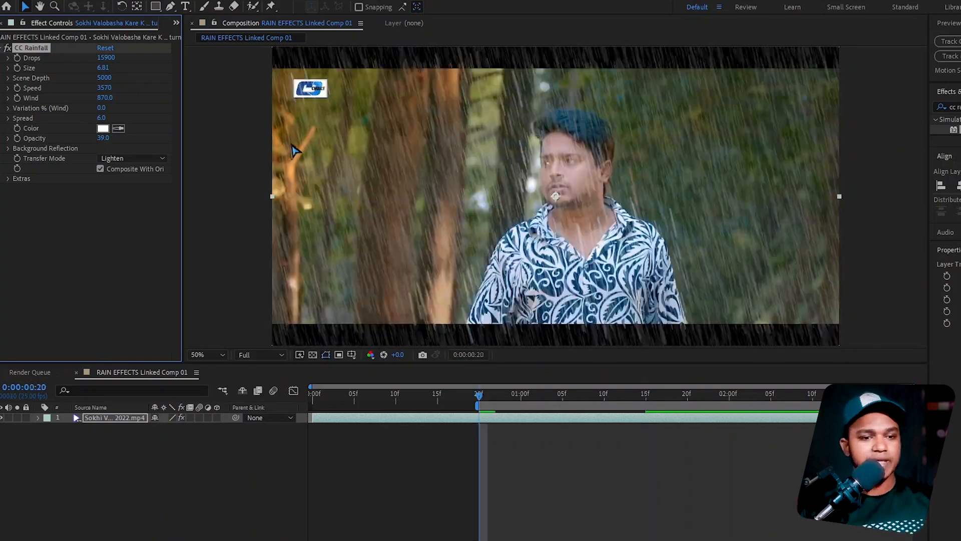
- Set CC Rainfall's Spread to 0 and Size to 6.20, previewing the rain after each change
left_click_drag(93, 119, 76, 119)
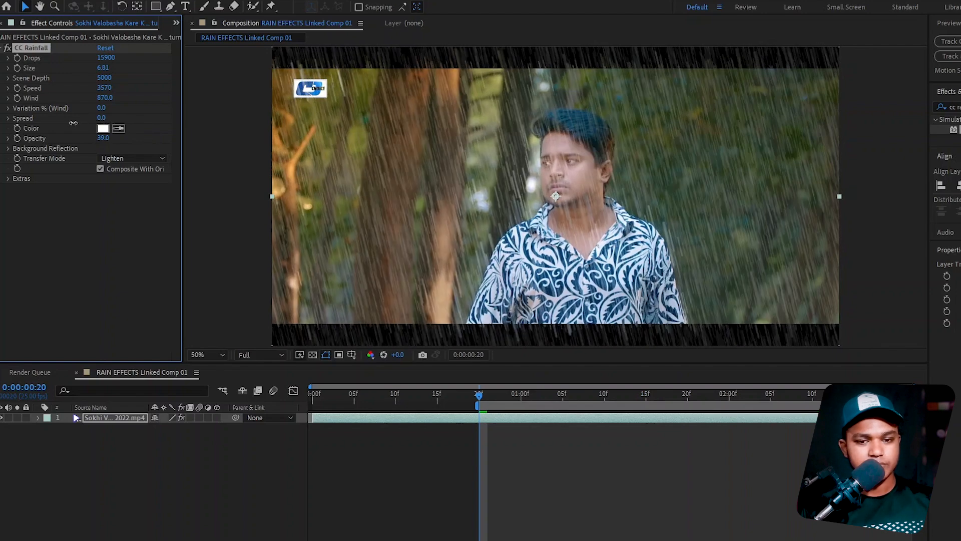
key("space")
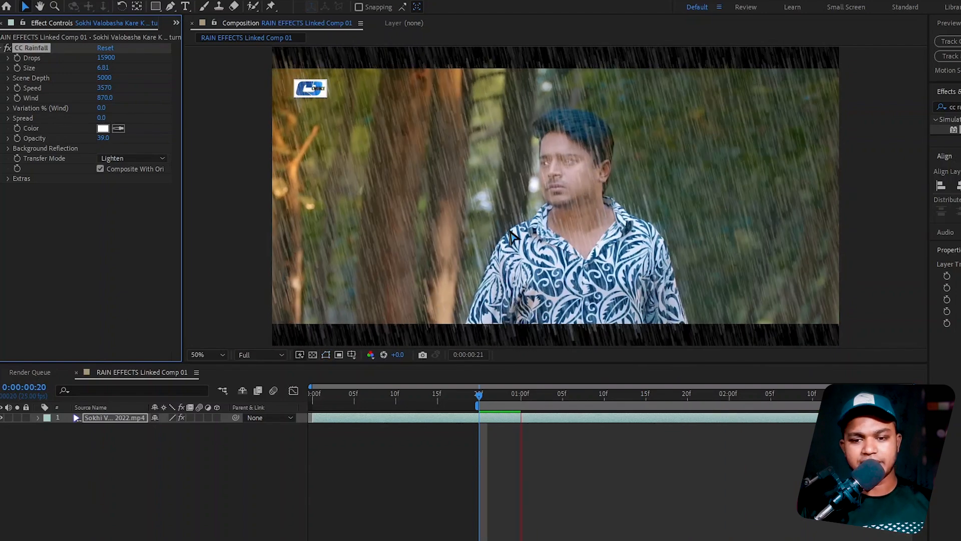
key("space")
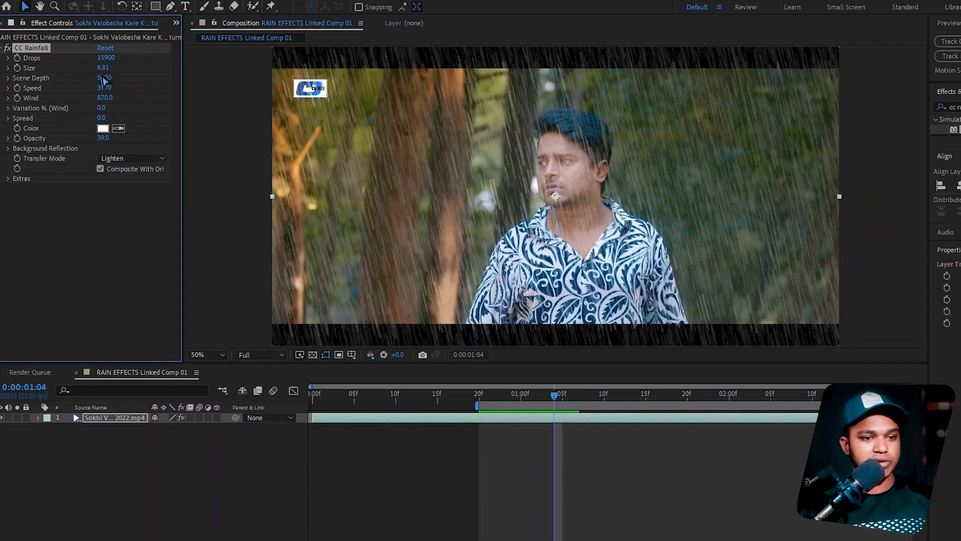
left_click_drag(102, 67, 85, 70)
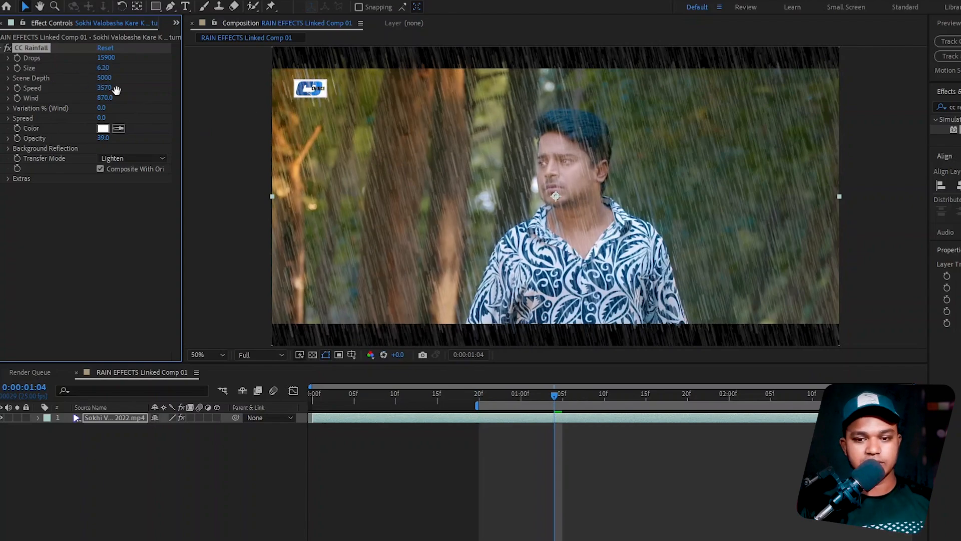
key("space")
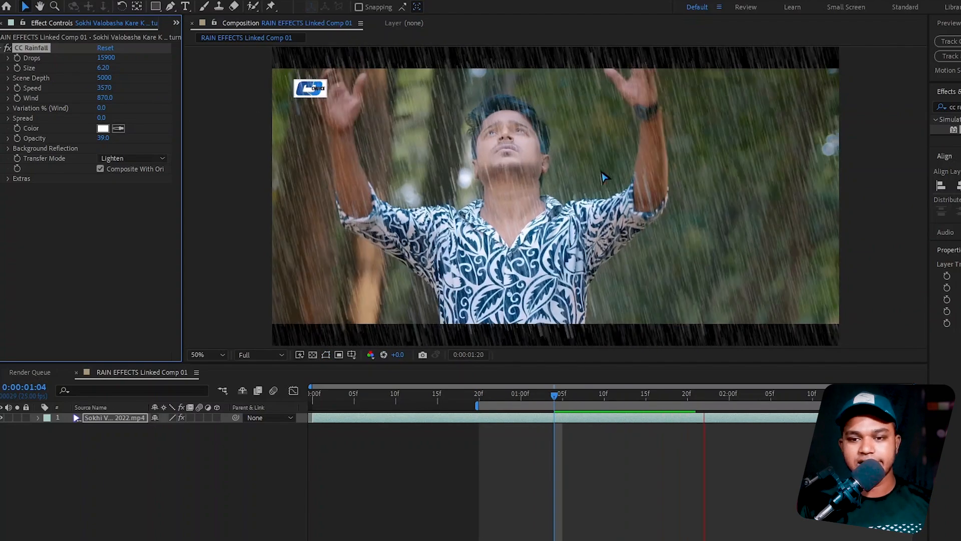
key("space")
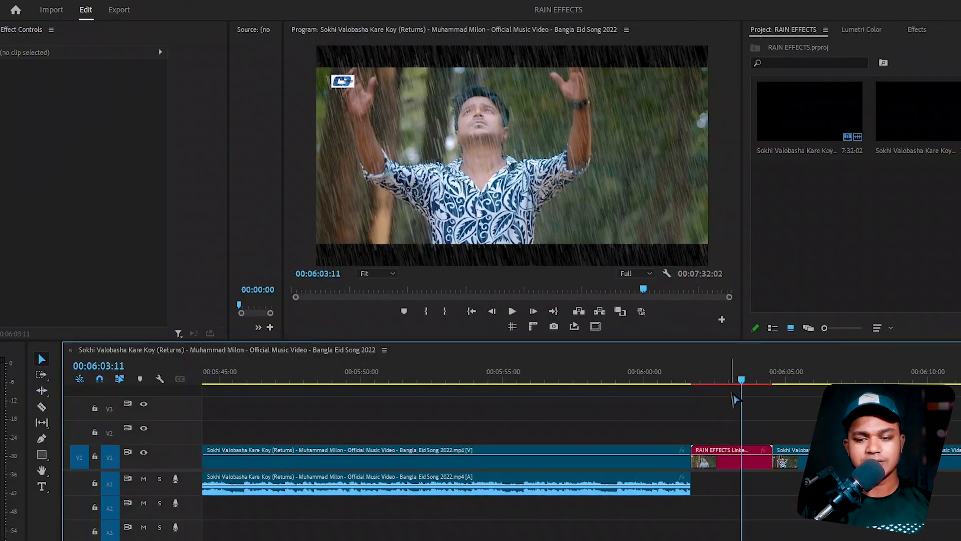
- In Premiere Pro, create a 1920 x 1080, 25 fps adjustment layer and place it on V2 above the RAIN EFFECTS linked clip
left_click(664, 385)
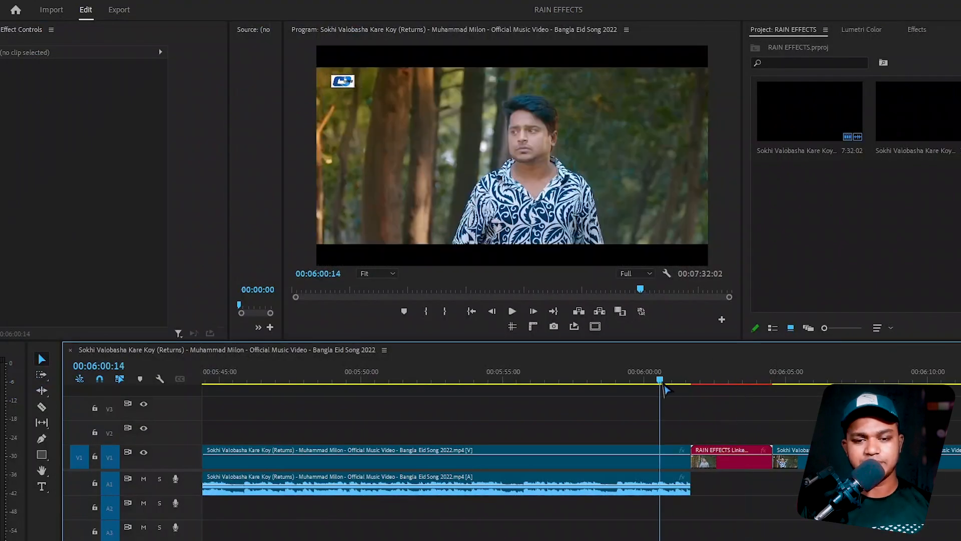
left_click_drag(663, 385, 745, 383)
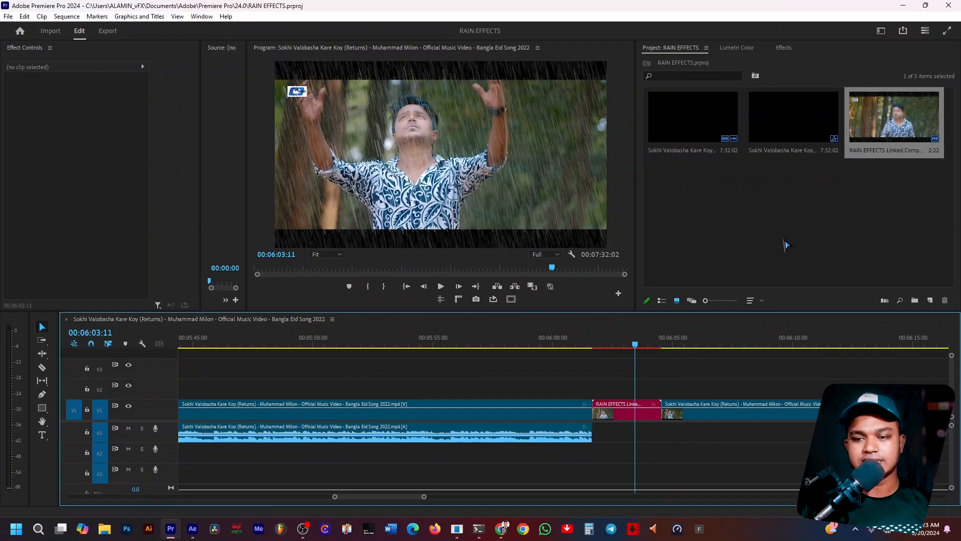
left_click(785, 244)
key("ctrl+alt+y")
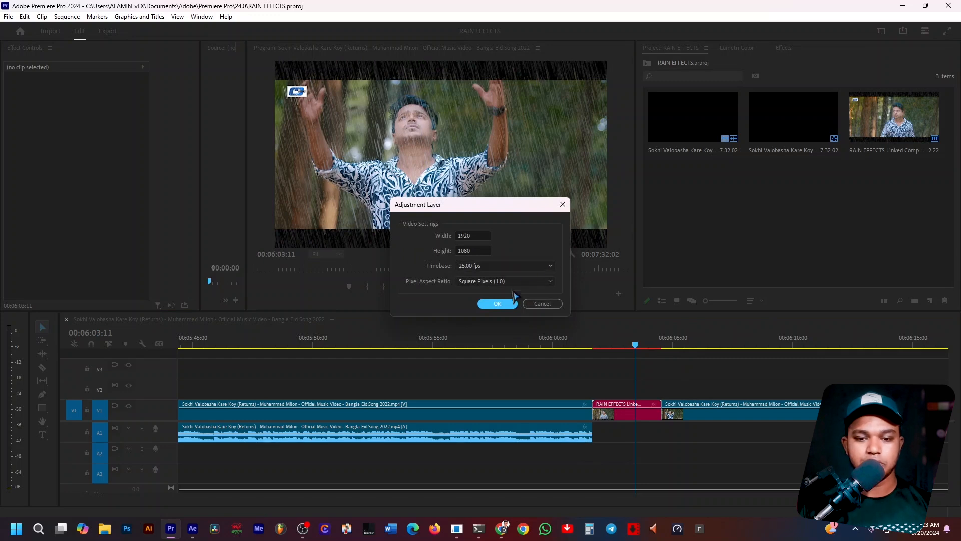
left_click(497, 303)
left_click_drag(950, 124, 584, 387)
- Find the CC_1 crop preset with the search "cc", apply it to the adjustment layer and play back the rain section
left_click(782, 48)
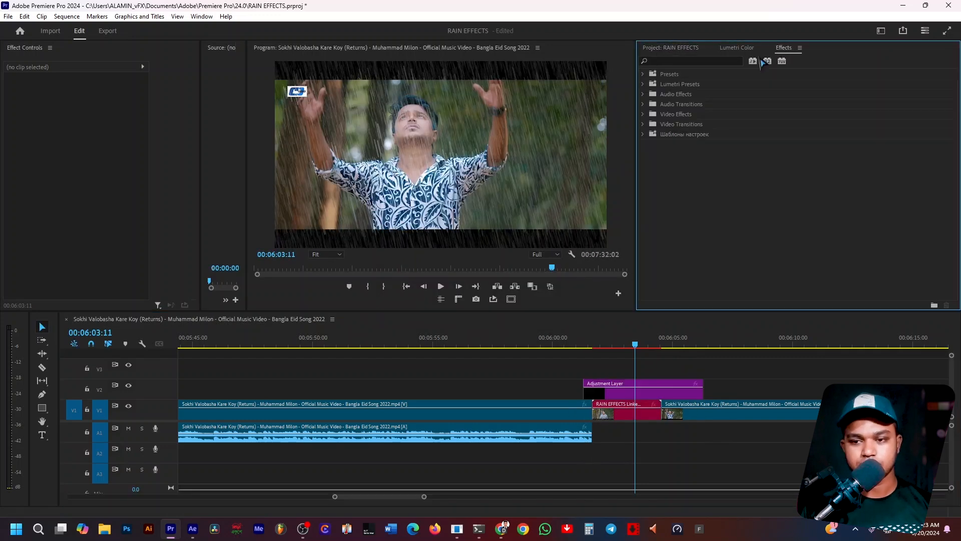
left_click(696, 61)
type("cc")
left_click_drag(665, 94, 638, 385)
left_click(579, 341)
key("space")
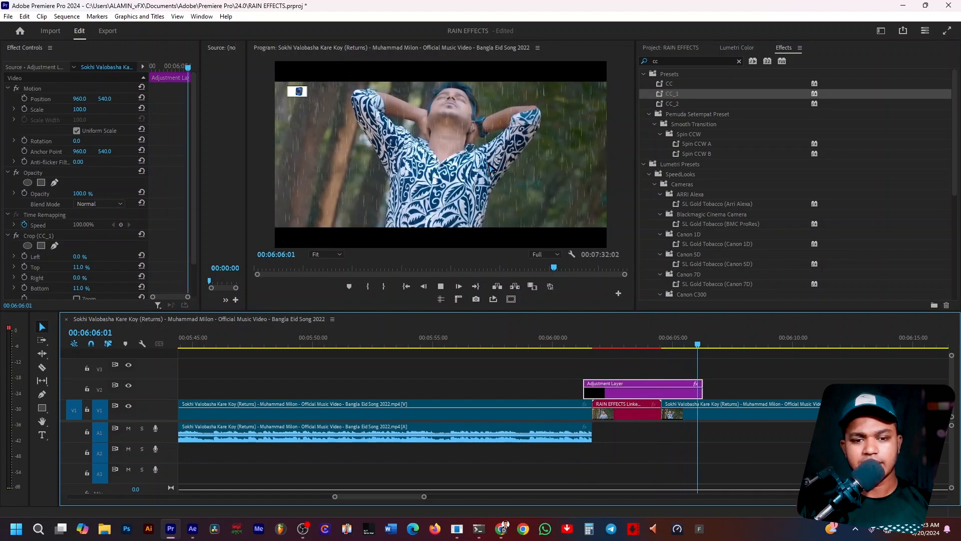
key("space")
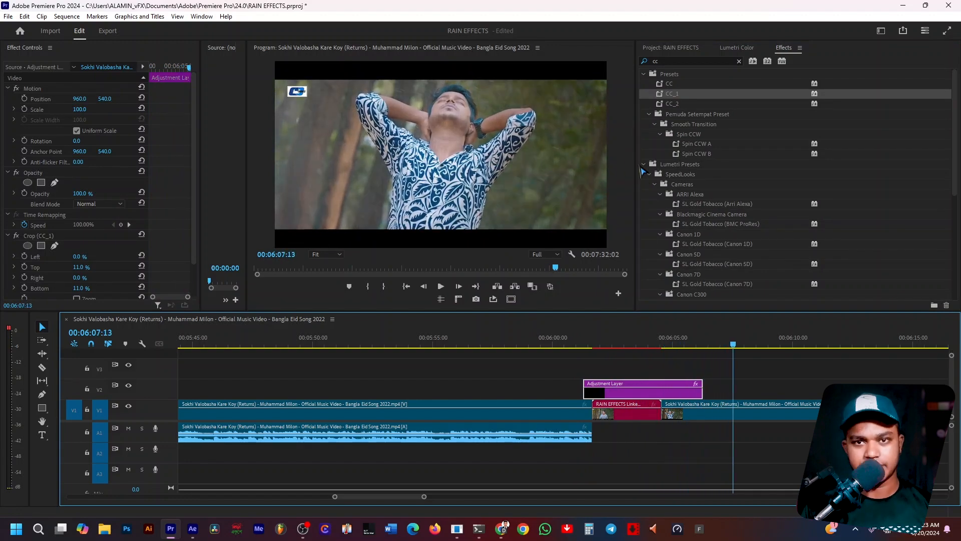
left_click_drag(726, 344, 640, 344)
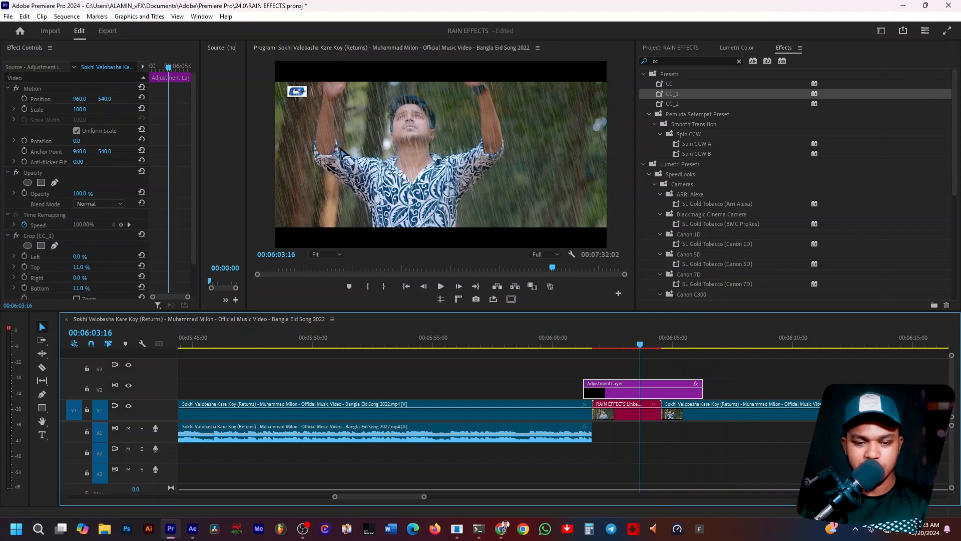
- Switch to After Effects and extend the work area over the whole linked composition
left_click(903, 6)
left_click(192, 528)
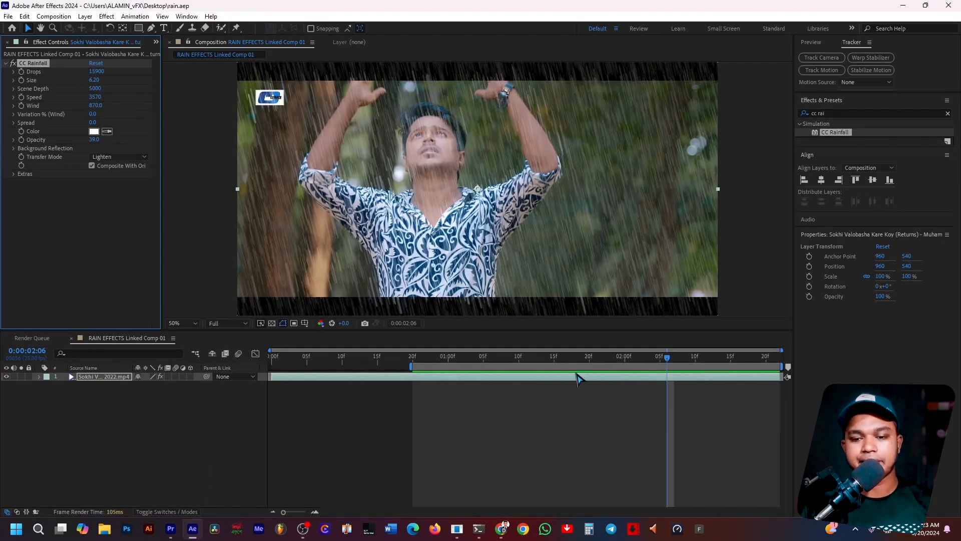
left_click_drag(573, 366, 416, 362)
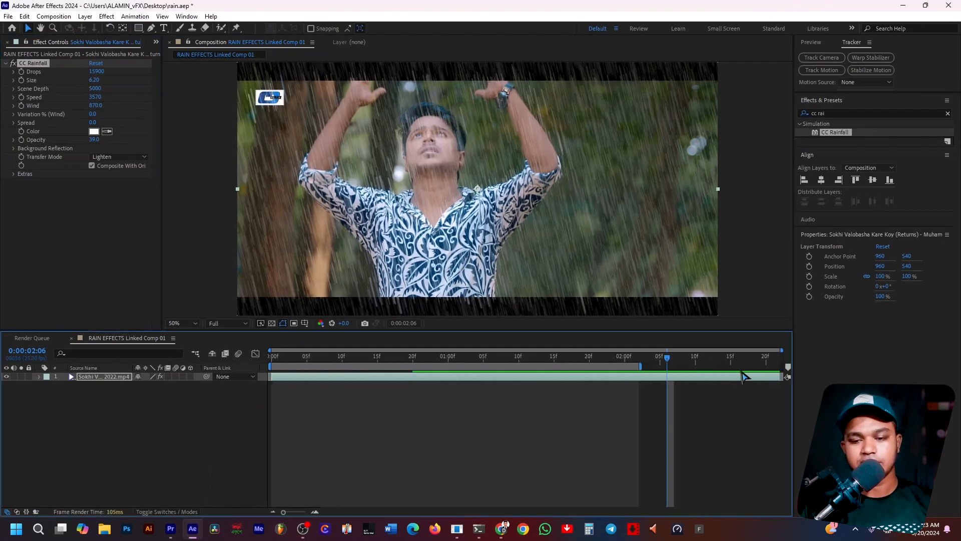
left_click_drag(643, 365, 839, 366)
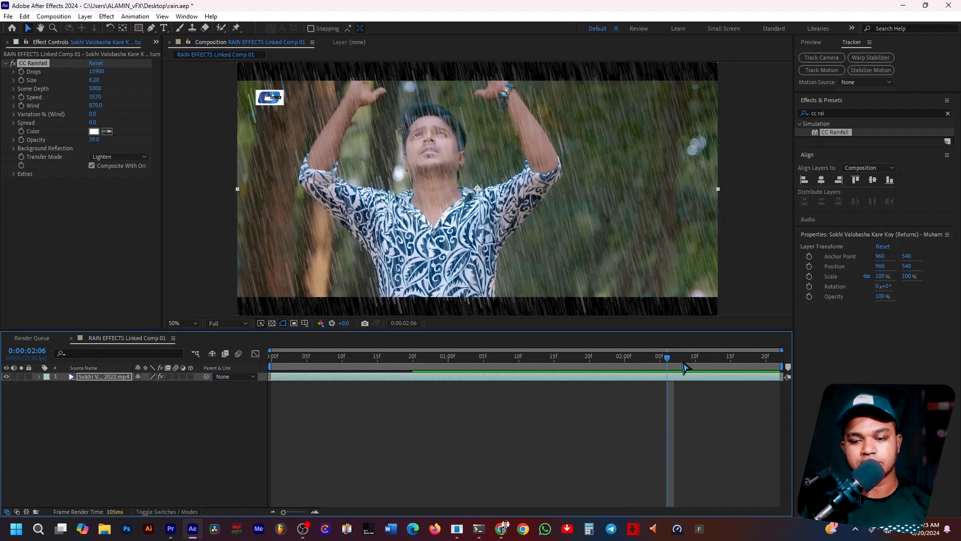
- Keyframe CC Rainfall's Drops at 0:00:00:00 with a value of 500
left_click_drag(684, 368, 319, 367)
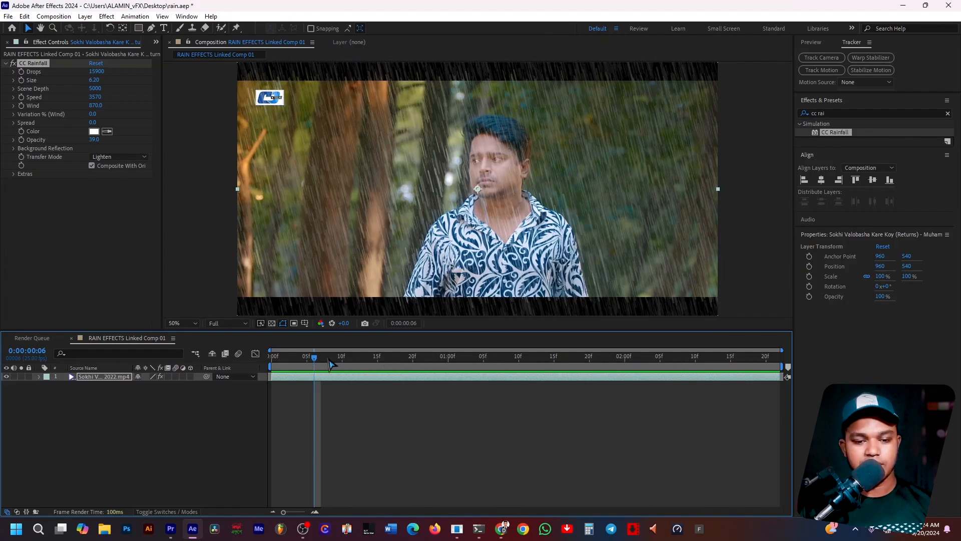
left_click_drag(329, 360, 264, 367)
left_click(295, 375)
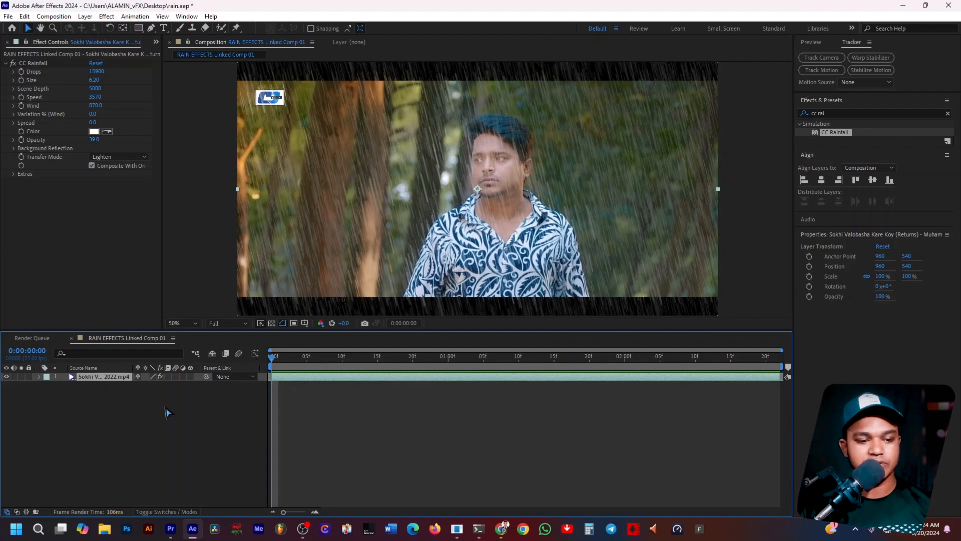
left_click(39, 376)
left_click(39, 376)
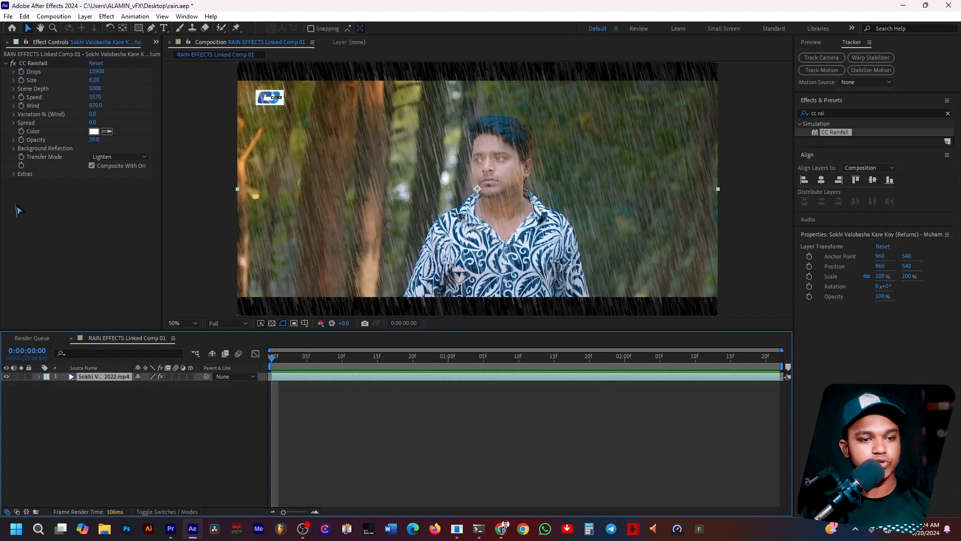
left_click(97, 71)
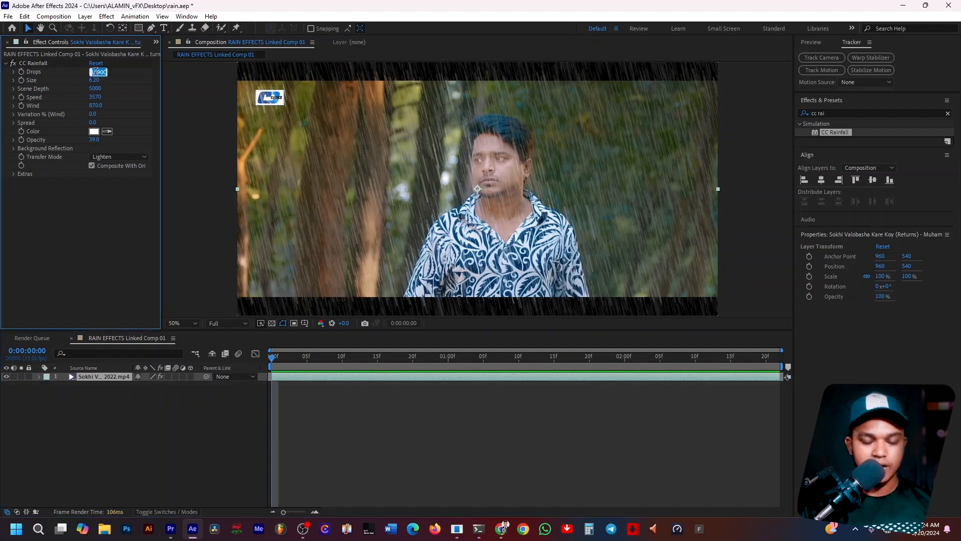
type("500")
key("Return")
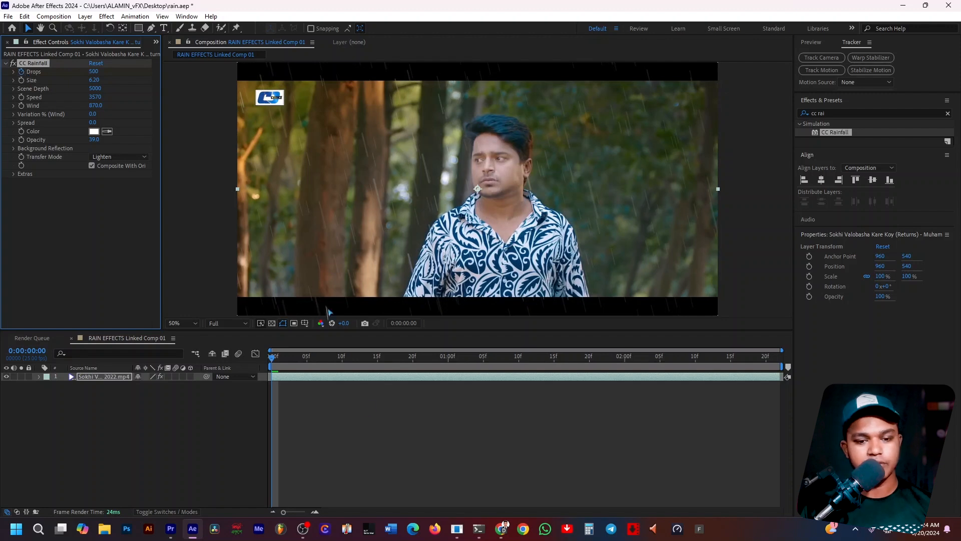
- Add a Drops keyframe of 5000 at 0:00:01:10 and preview the composition from the start
left_click_drag(420, 373, 523, 371)
left_click(93, 72)
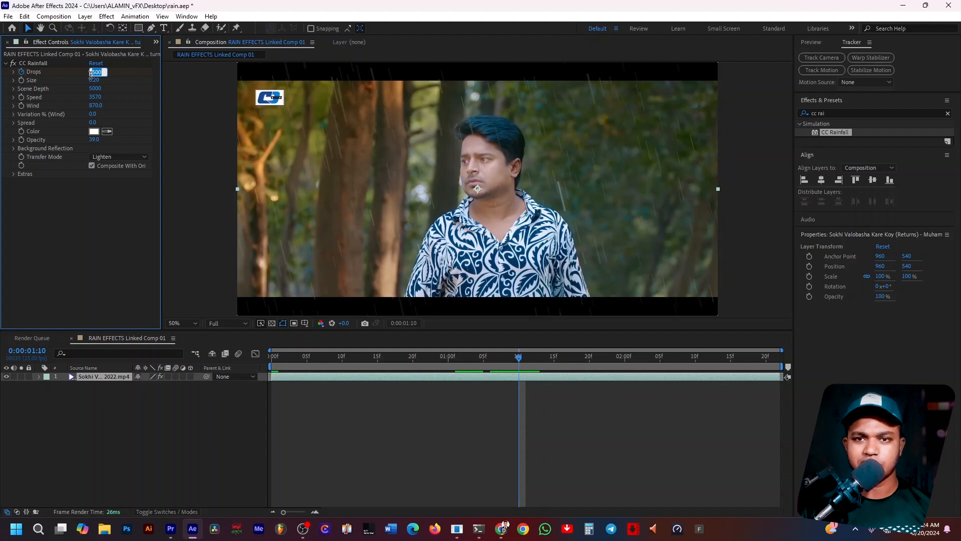
key("Return")
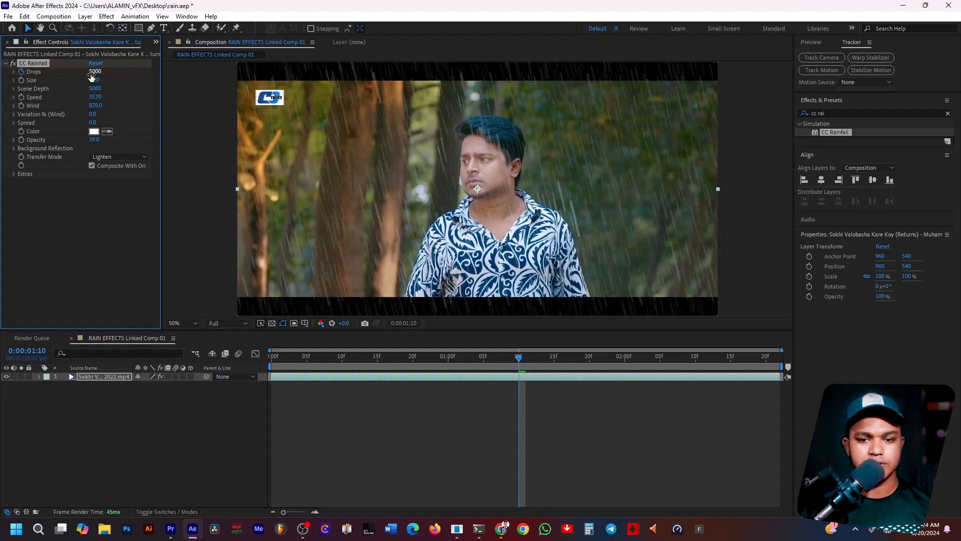
left_click_drag(482, 362, 197, 363)
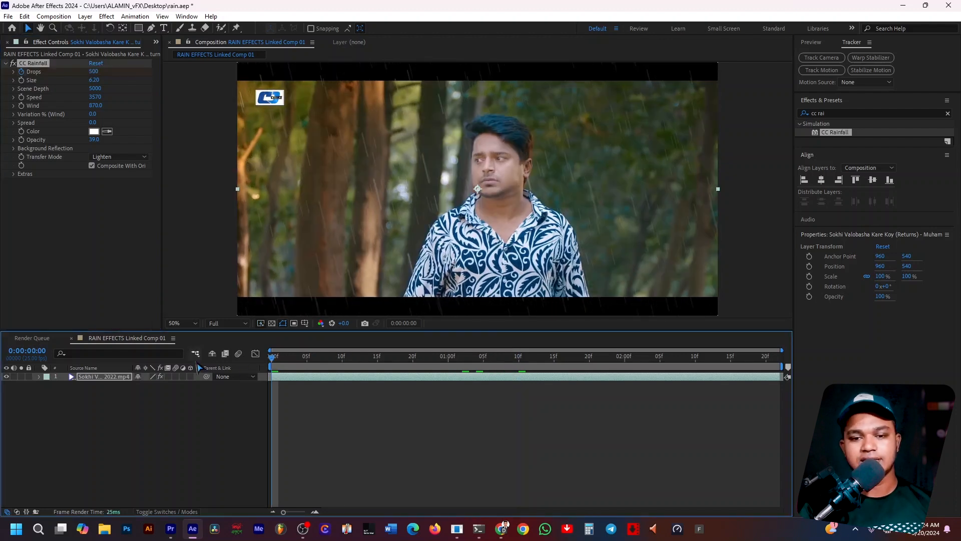
key("space")
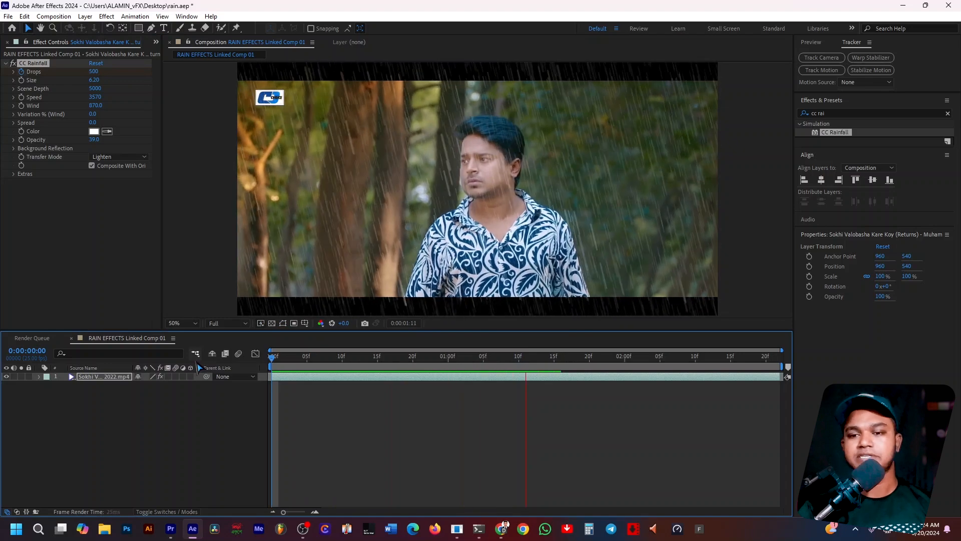
key("space")
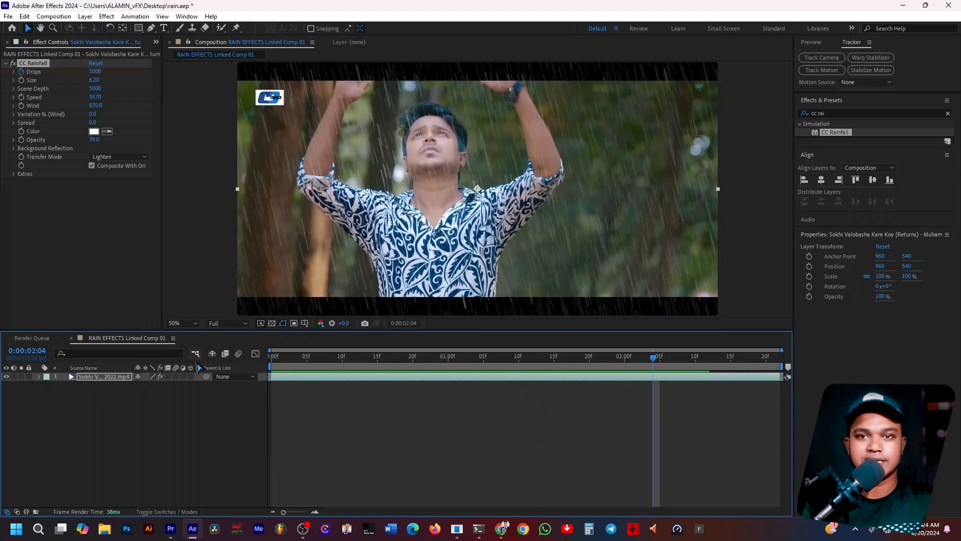